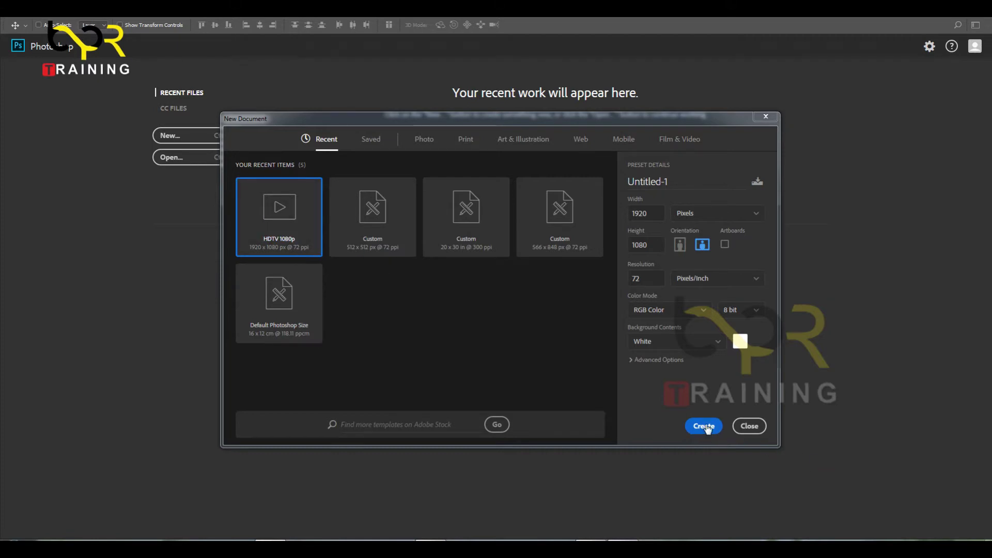
- Create a 1920 x 1080 pixel document at 72 ppi from the HDTV 1080p preset and hide its guides
click(708, 429)
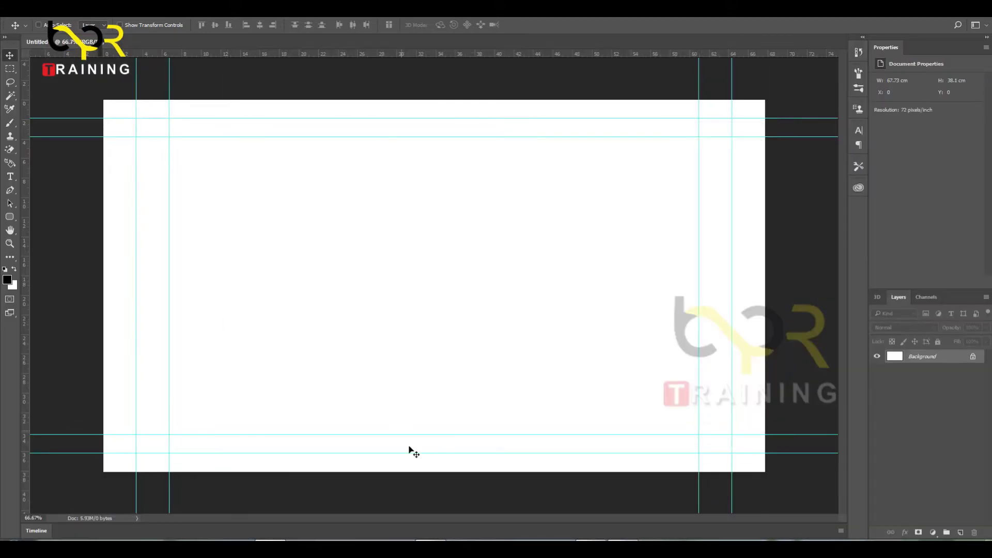
key(ctrl+semicolon)
- Switch to the browser and search Google for "photo for retouching"
key(alt+Tab)
click(394, 228)
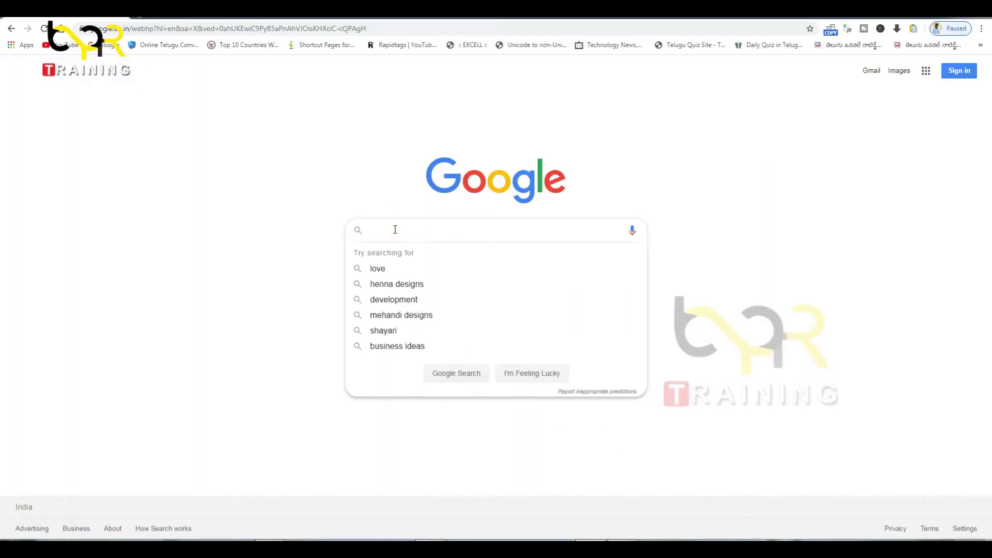
text(photo for )
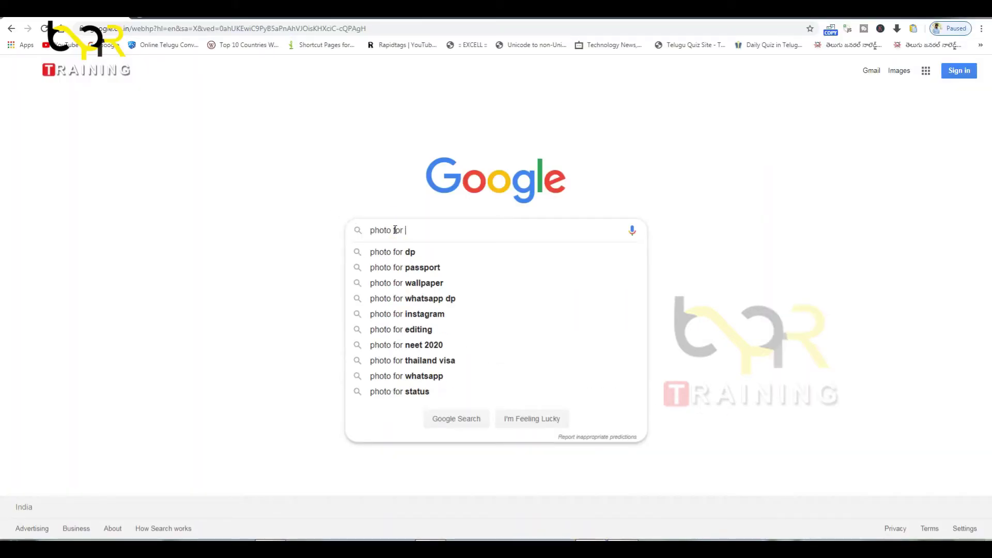
text(ret)
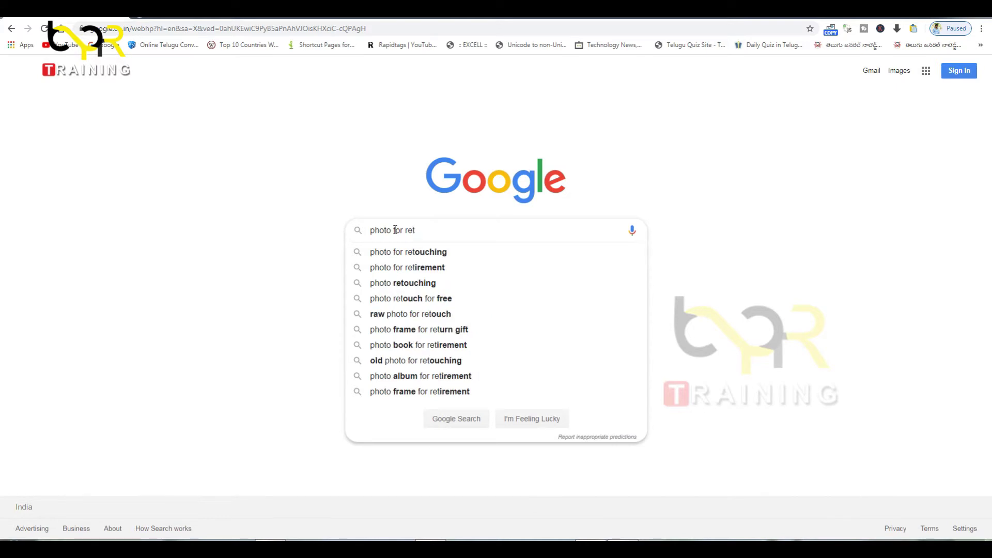
key(Down)
key(Return)
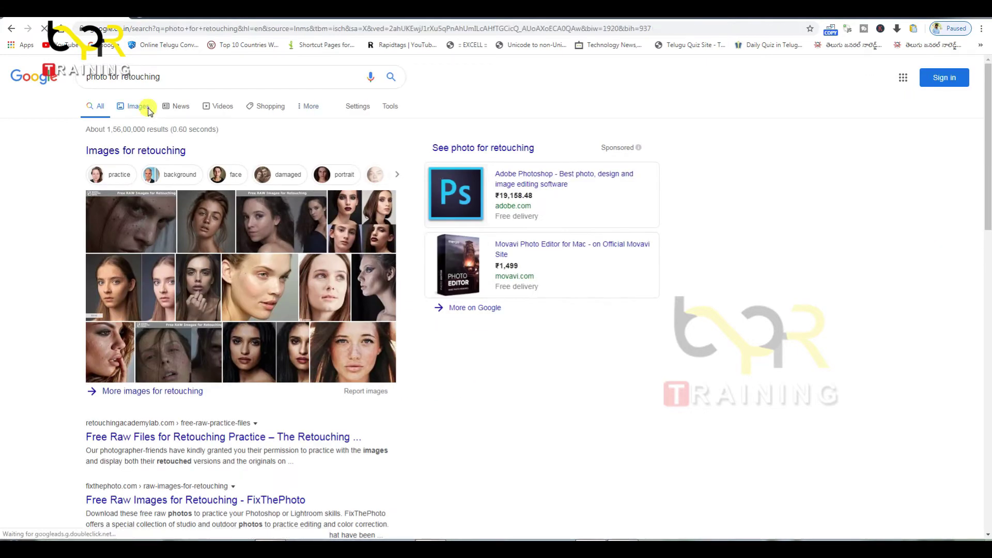
- Find the FotoValley portrait of the freckled woman in the image results and copy the image
click(149, 111)
scroll(376, 319, down, 5)
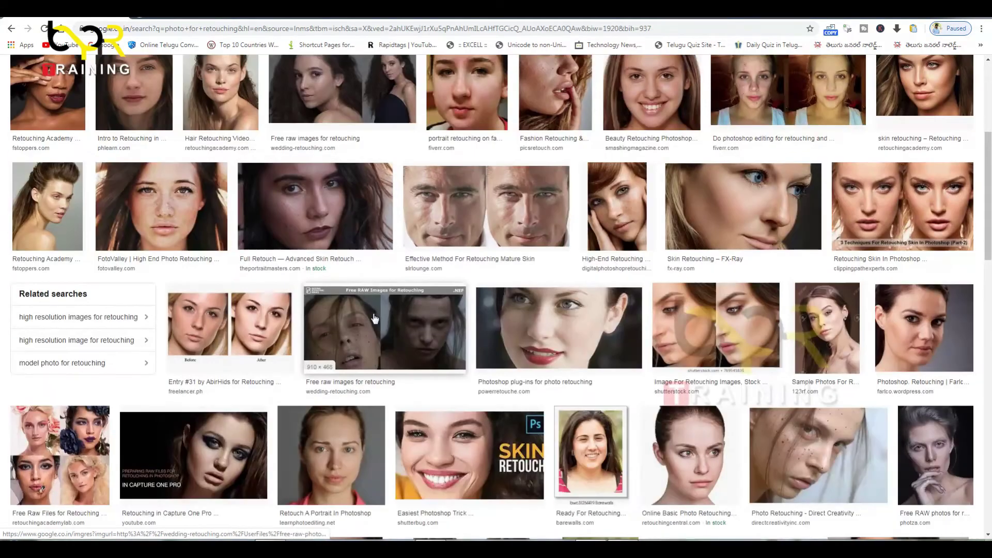
scroll(376, 319, down, 2)
click(178, 125)
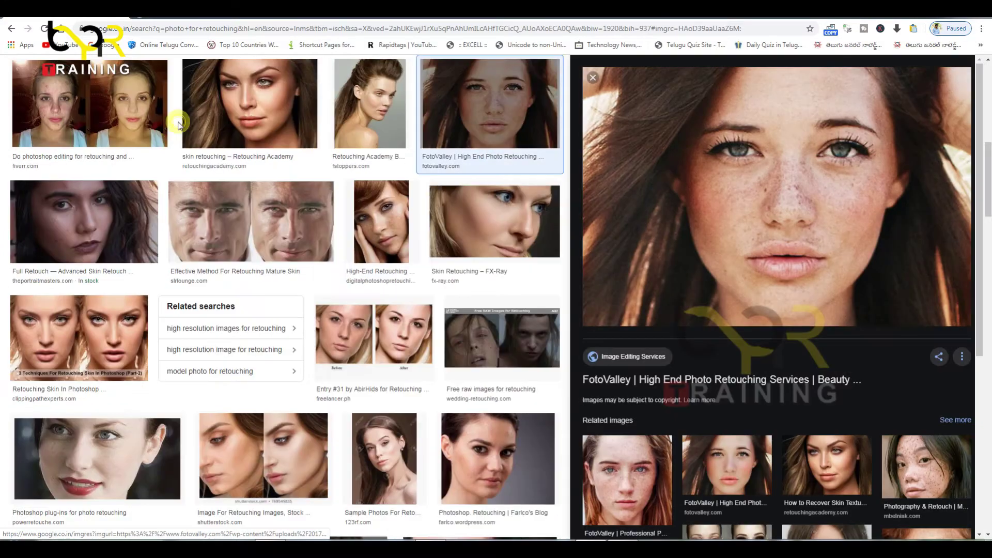
right_click(720, 223)
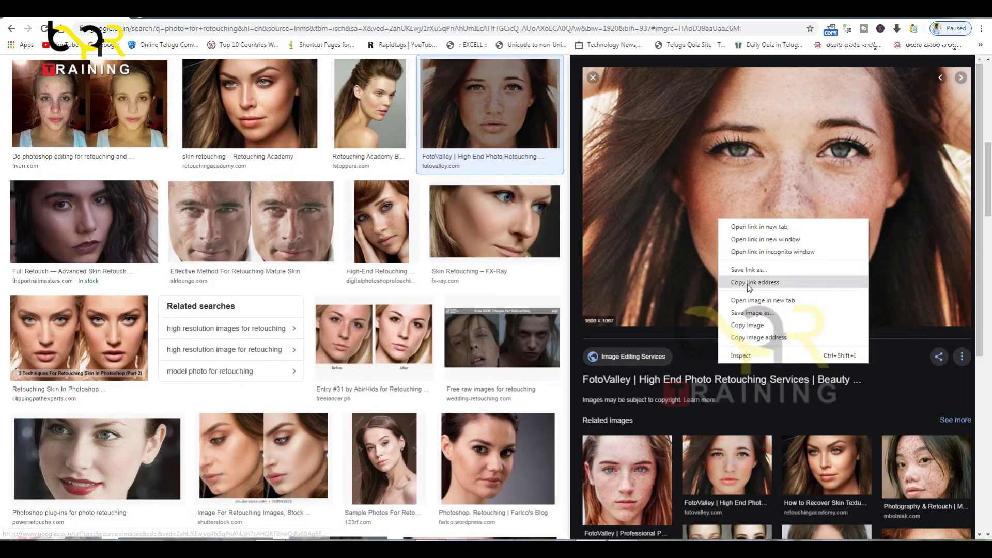
click(757, 325)
- Switch back to Photoshop, paste the portrait and scale it up to cover the whole canvas
key(alt+Tab)
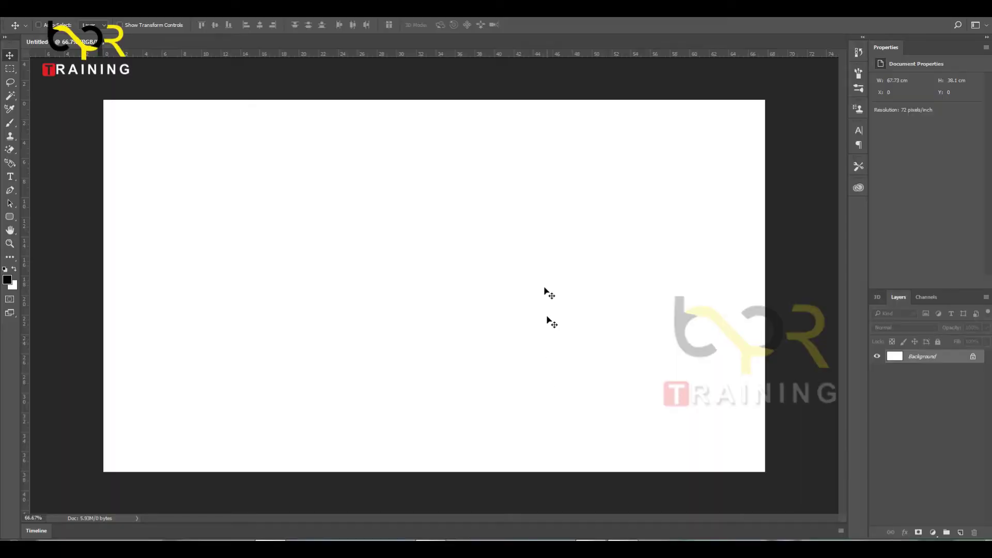
key(ctrl+v)
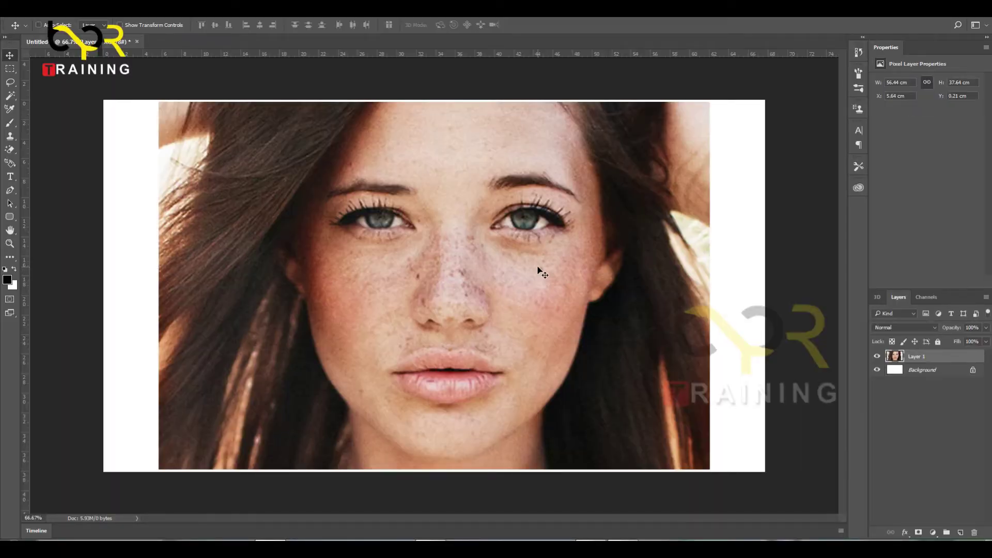
key(ctrl+t)
drag(712, 100, 786, 62)
double_click(702, 162)
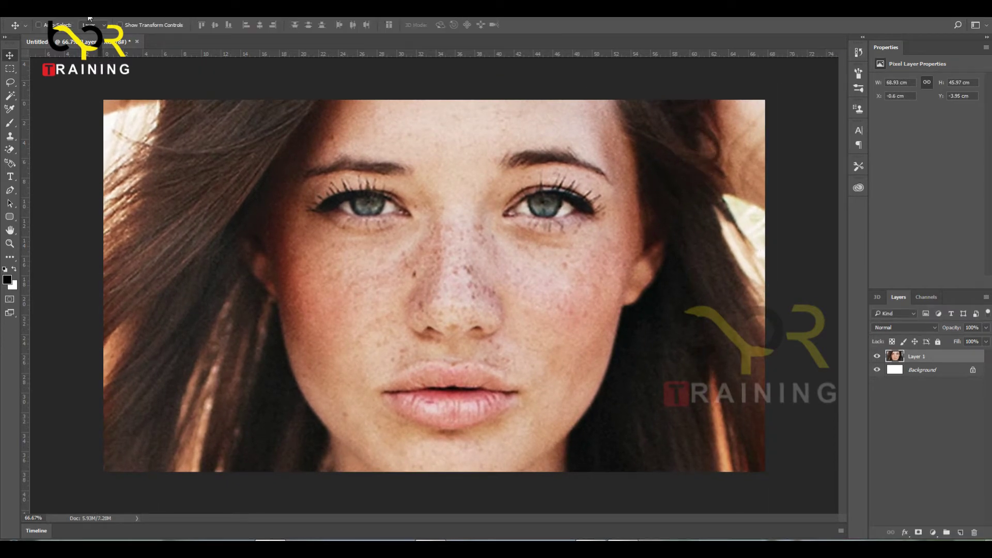
- Flatten the image so the portrait merges into the Background layer
click(91, 15)
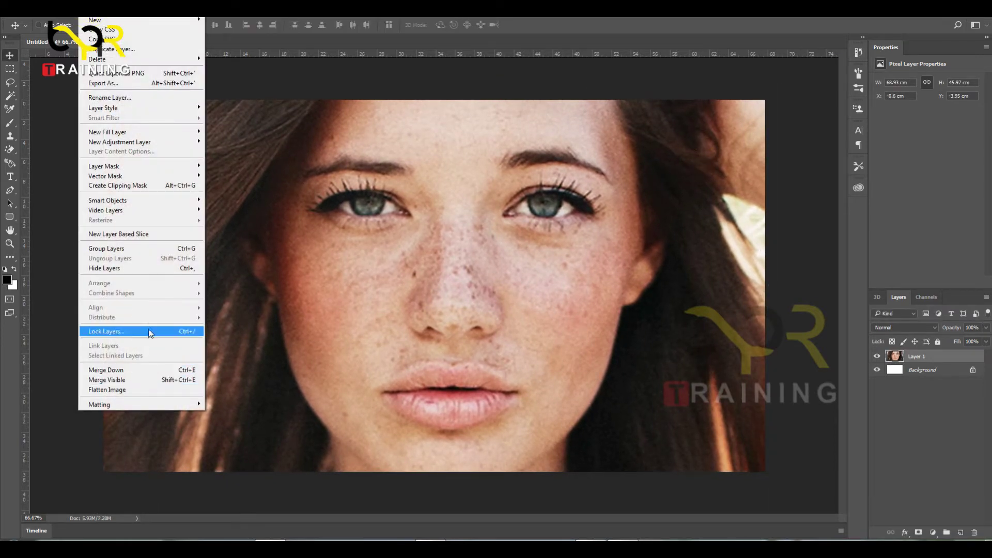
click(148, 328)
click(562, 193)
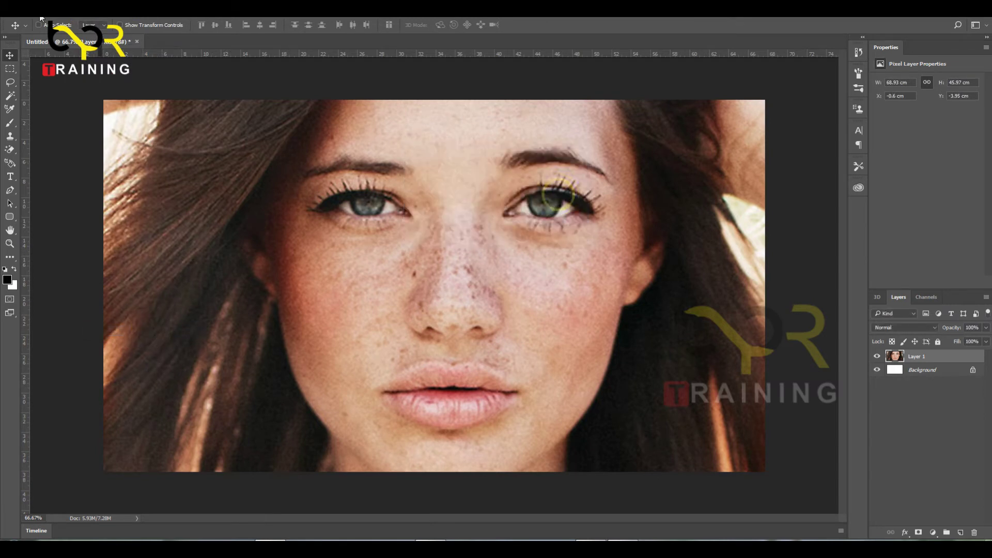
click(80, 19)
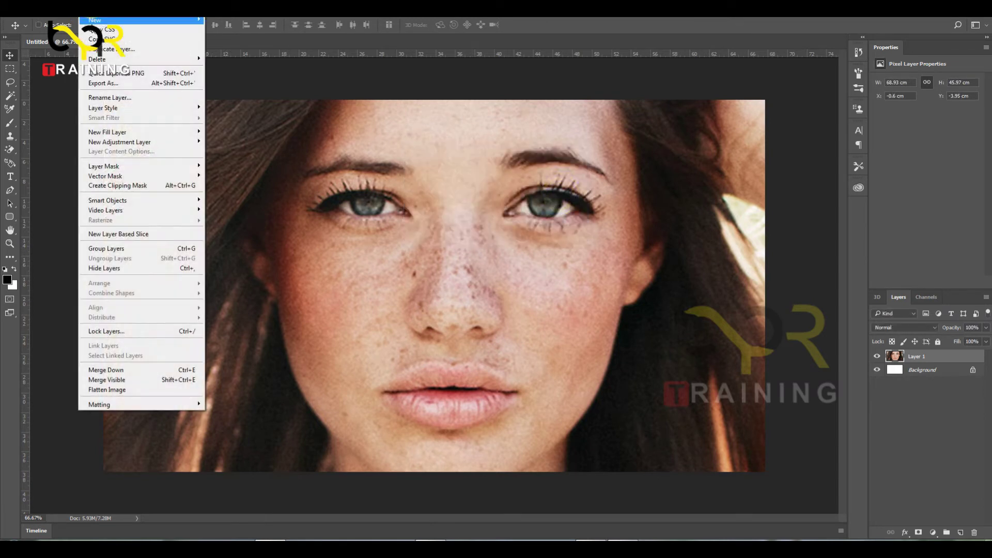
click(143, 388)
click(483, 282)
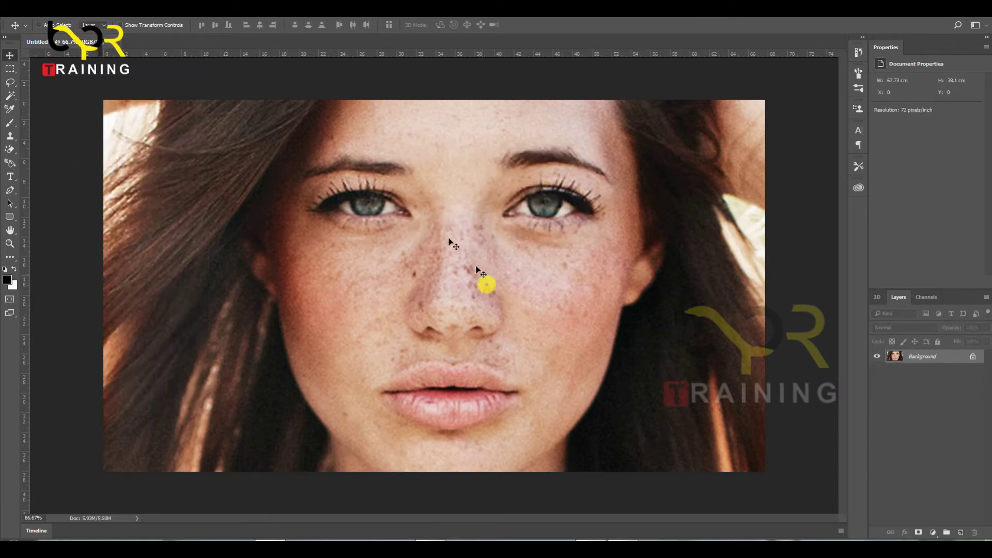
click(164, 19)
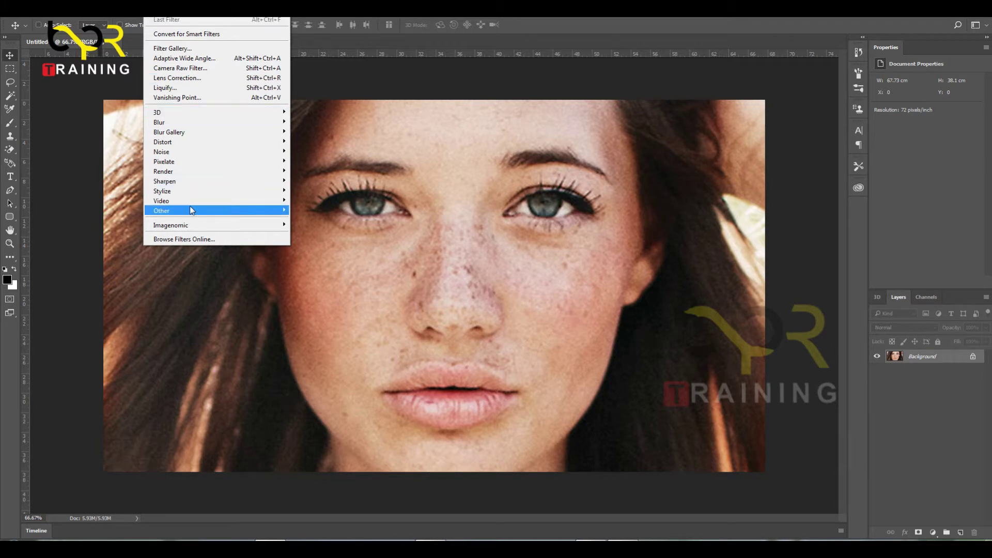
mouse_move(196, 223)
key(Escape)
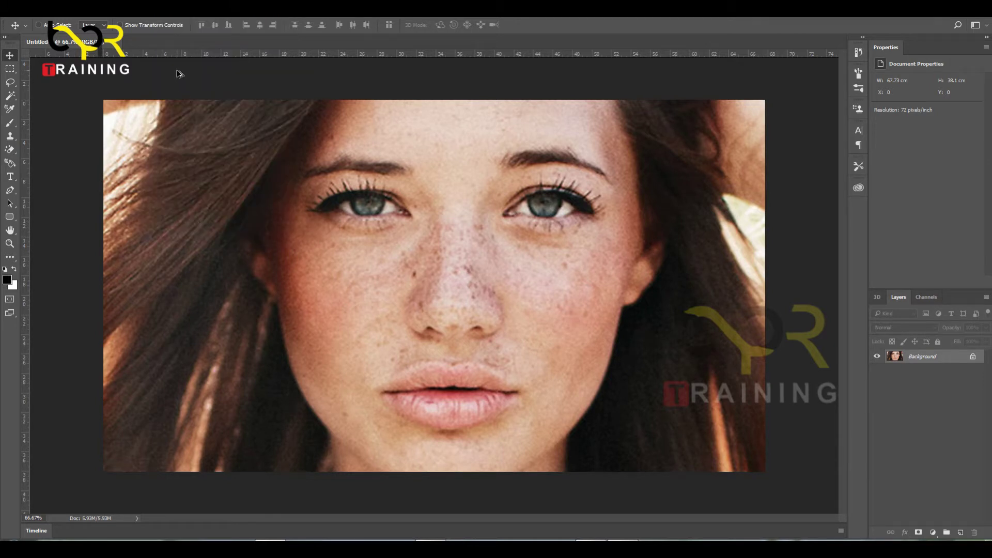
click(155, 11)
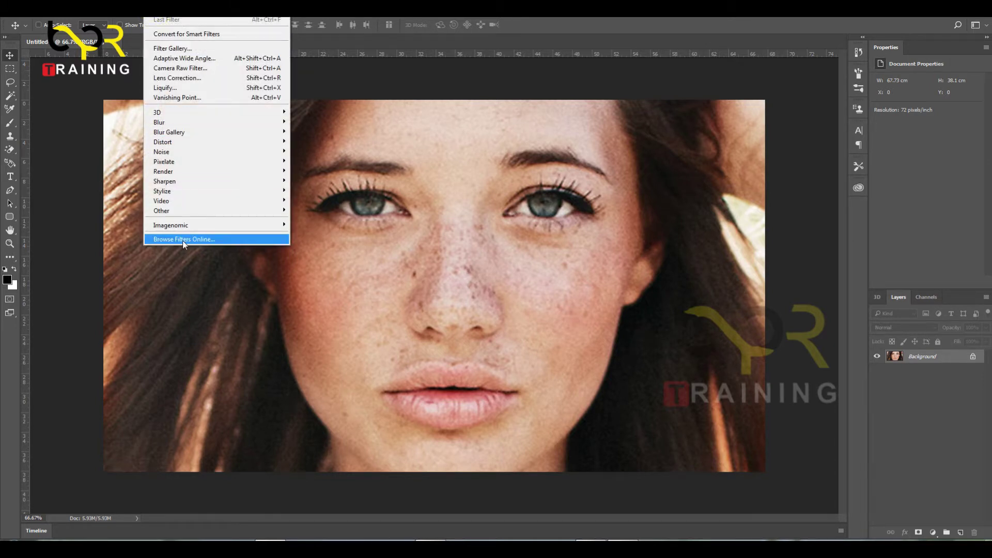
key(Escape)
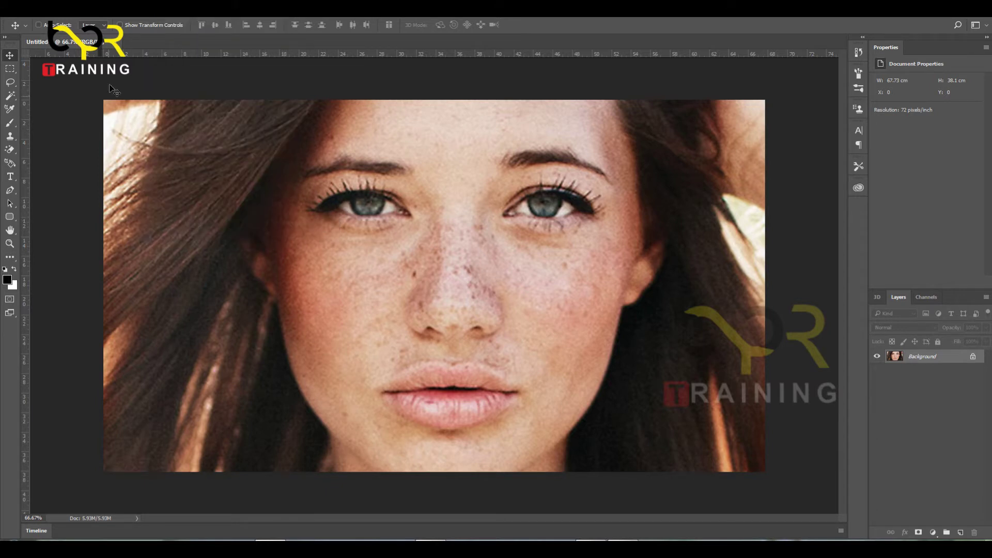
click(155, 10)
key(Escape)
click(155, 10)
mouse_move(206, 227)
key(Escape)
key(alt+t)
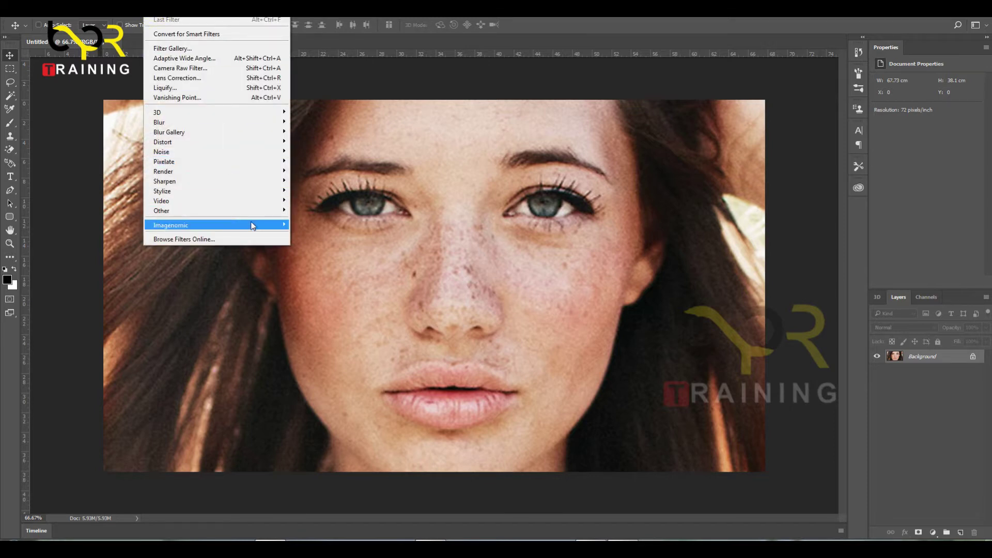
key(Escape)
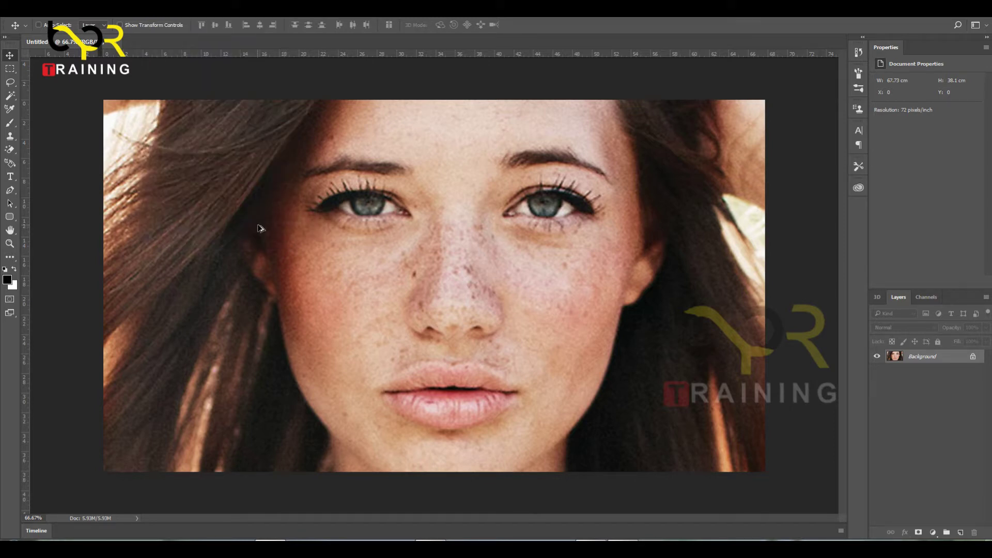
- Open the Imagenomic Noiseware filter on the portrait and maximize its window
key(alt+t)
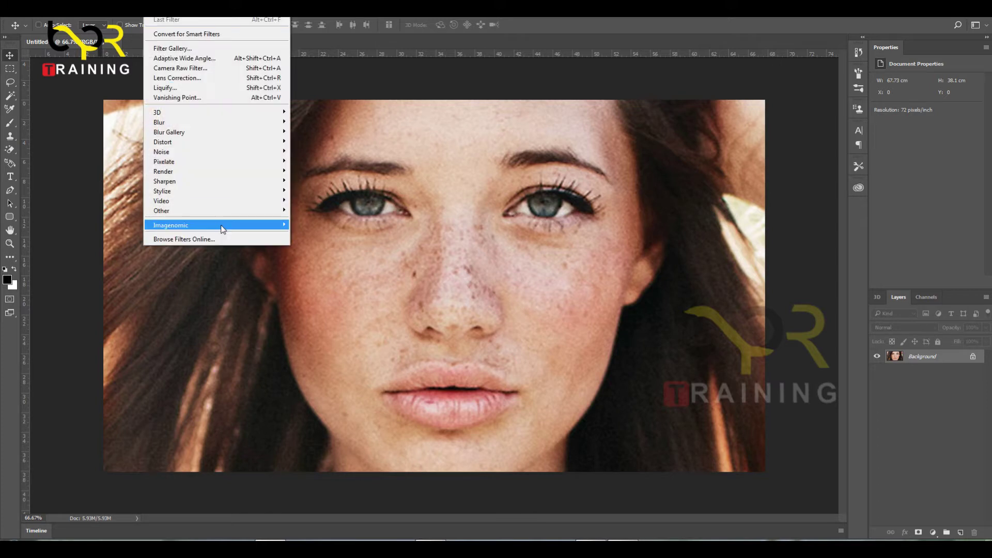
key(super+plus)
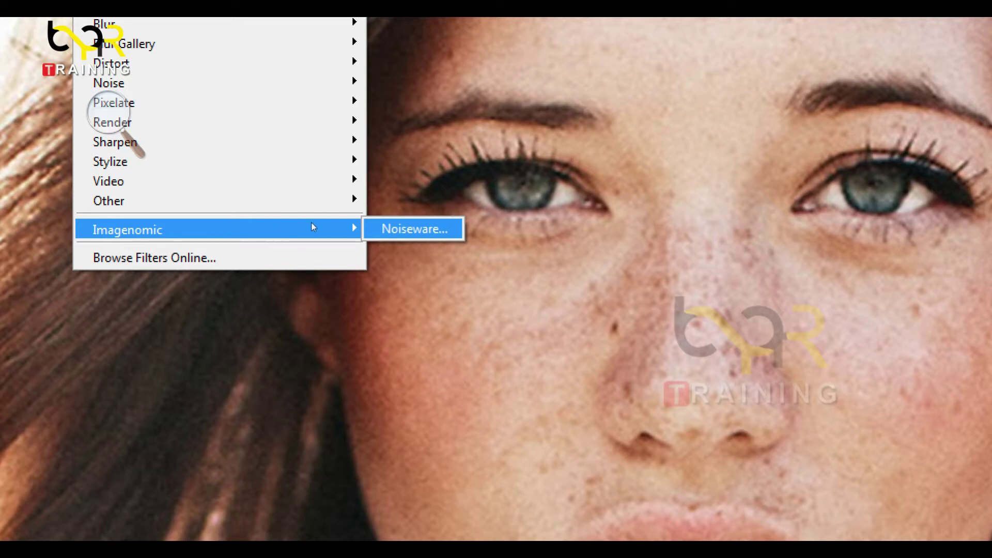
key(Return)
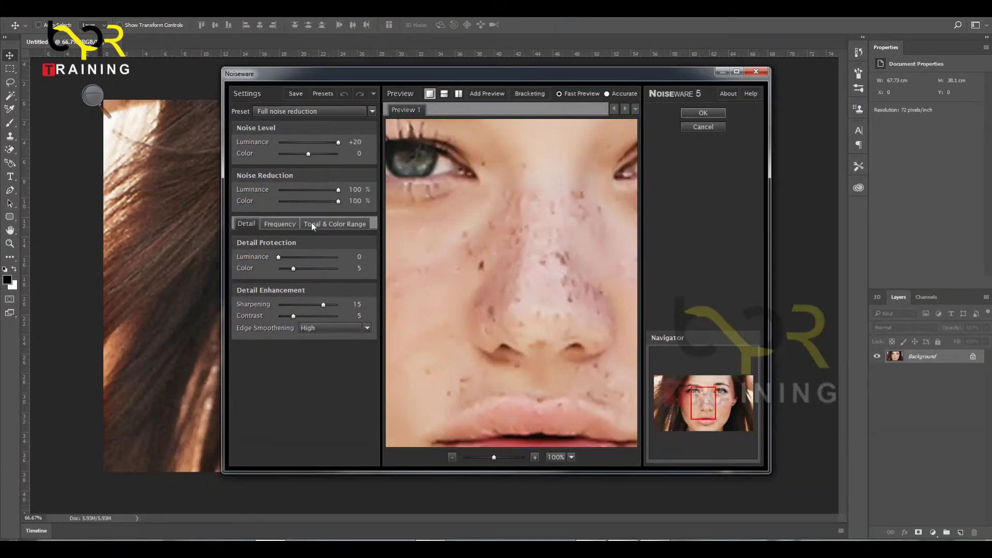
drag(480, 75, 440, 73)
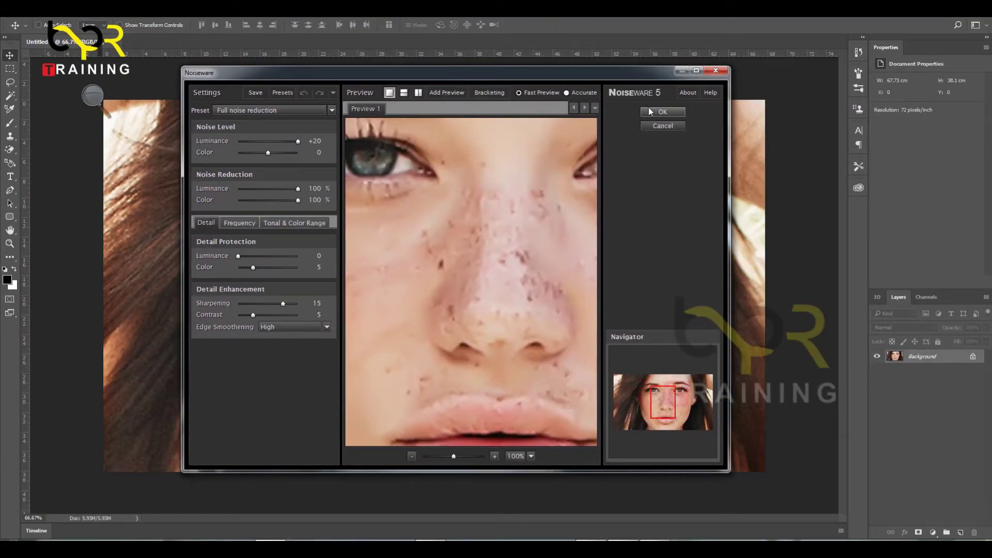
click(697, 71)
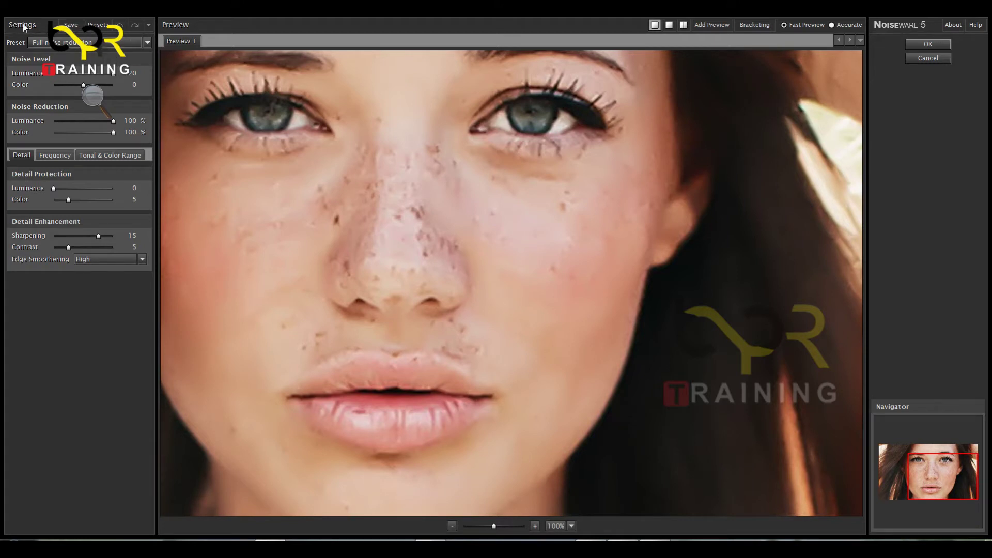
- Try the Default, Landscape and Night Scene noise reduction presets on the portrait, one after another
click(46, 48)
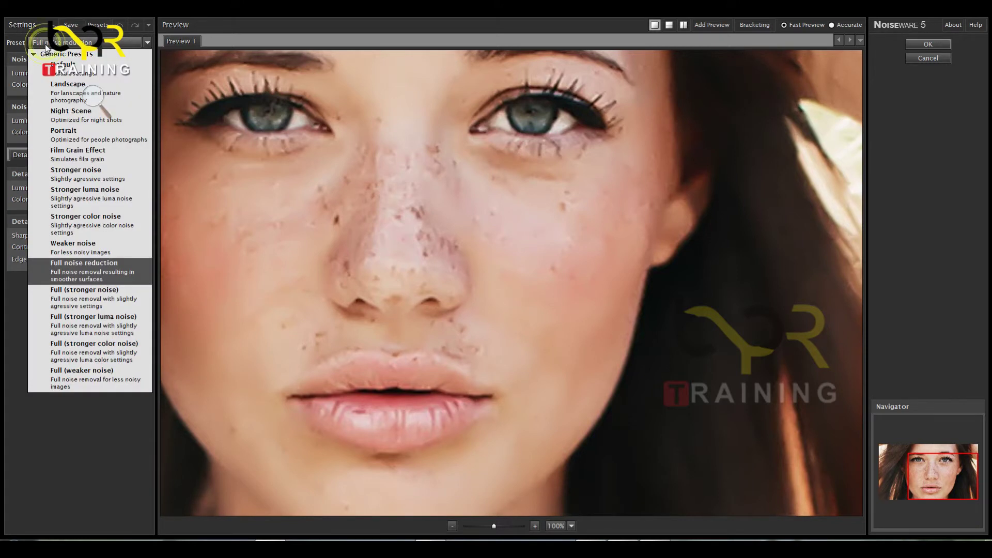
click(65, 73)
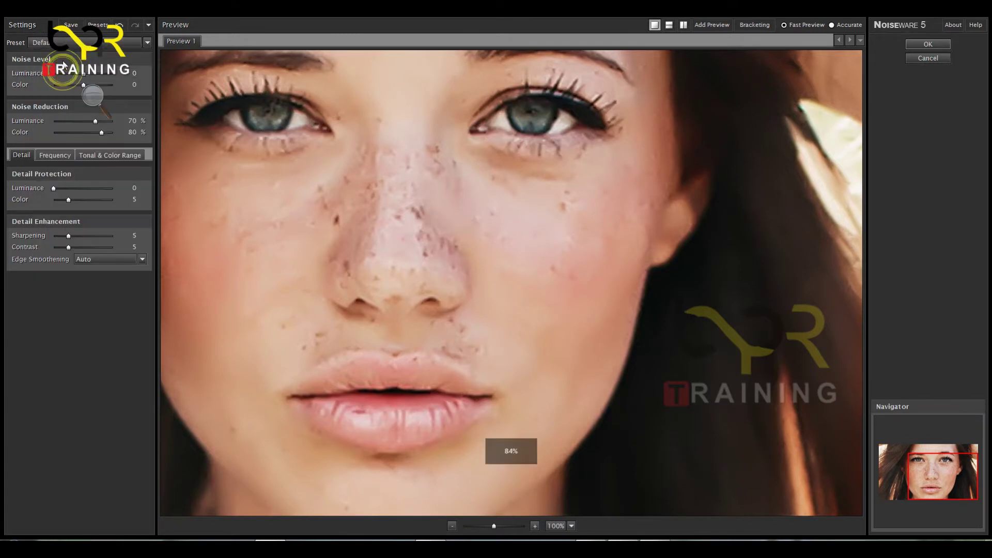
click(65, 42)
click(67, 89)
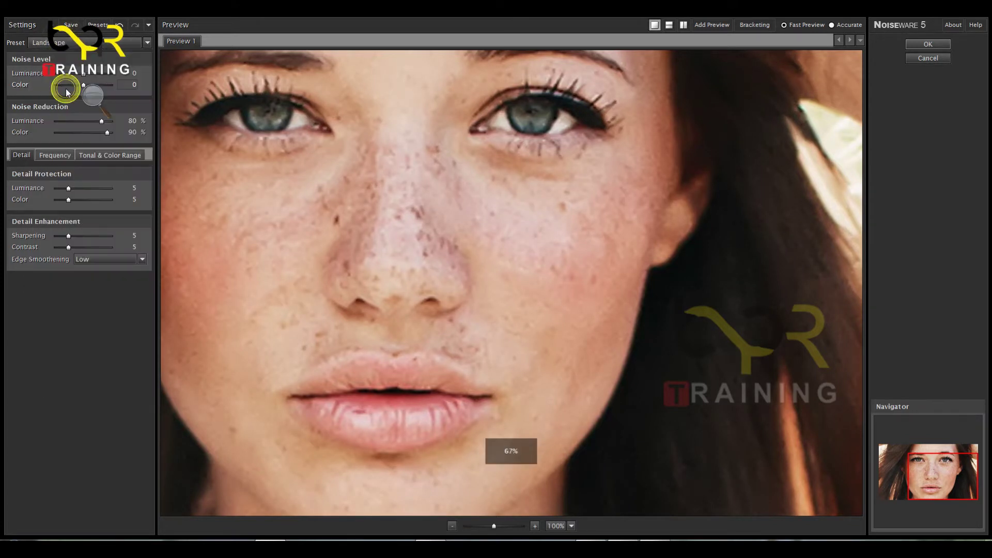
click(65, 47)
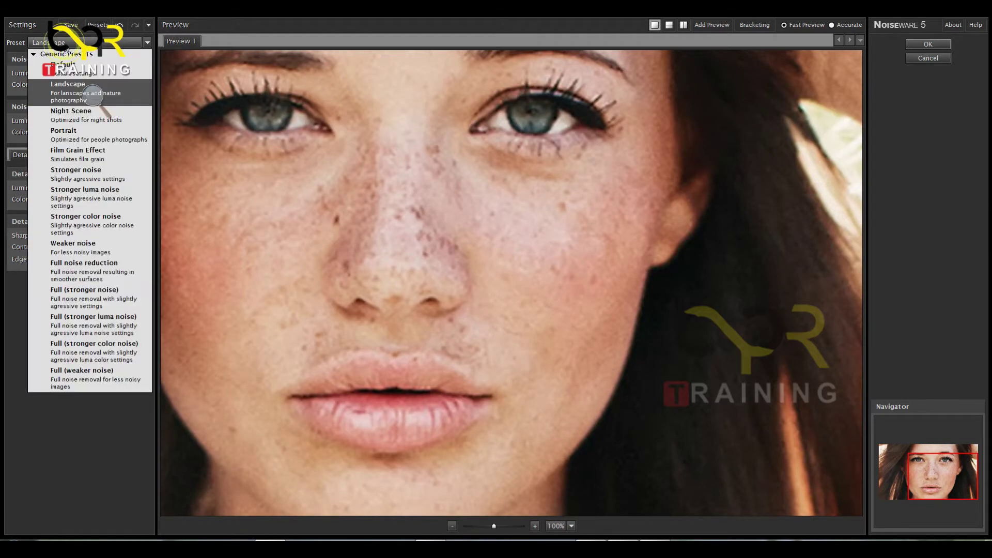
click(61, 118)
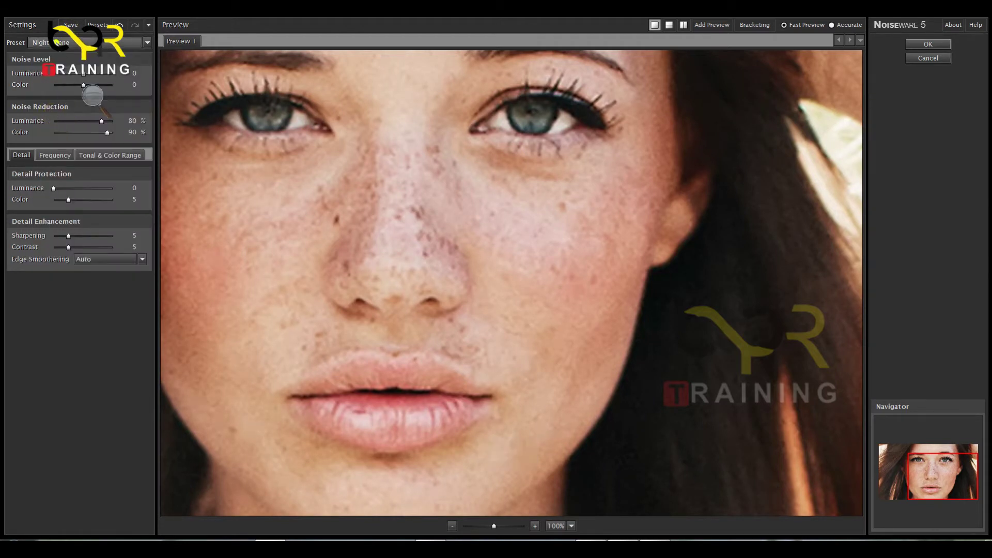
- Try the Portrait and Film Grain Effect presets, ending with the Stronger noise preset selected
click(63, 45)
click(66, 144)
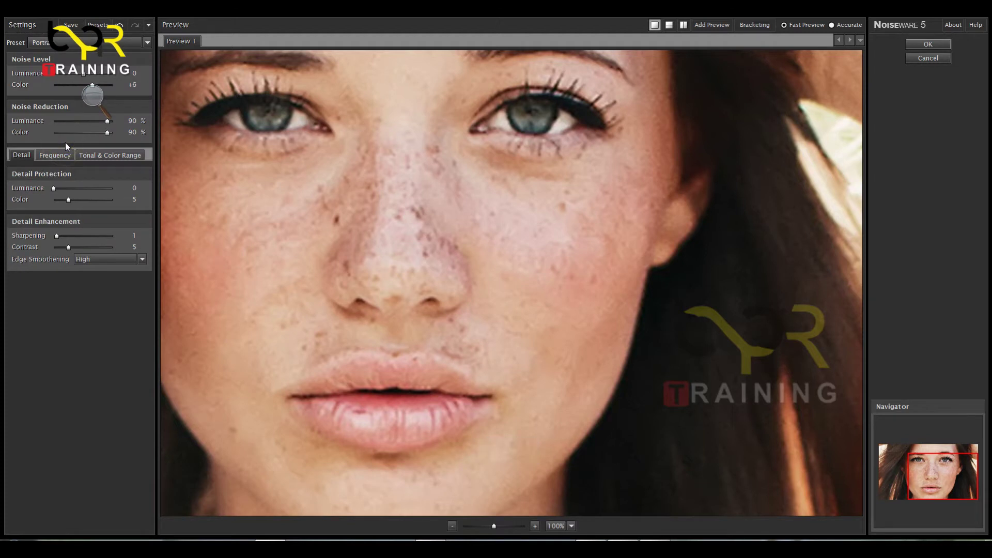
click(58, 42)
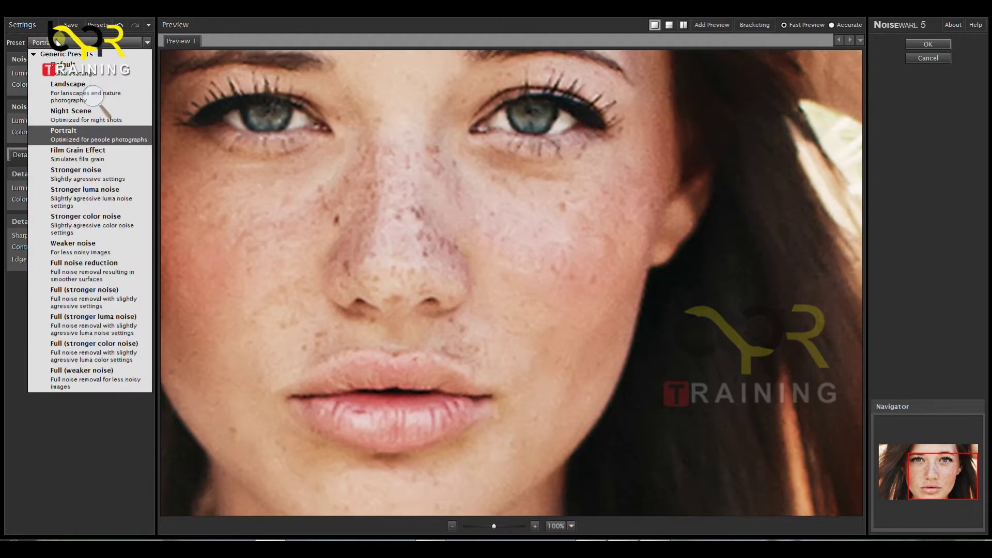
click(70, 157)
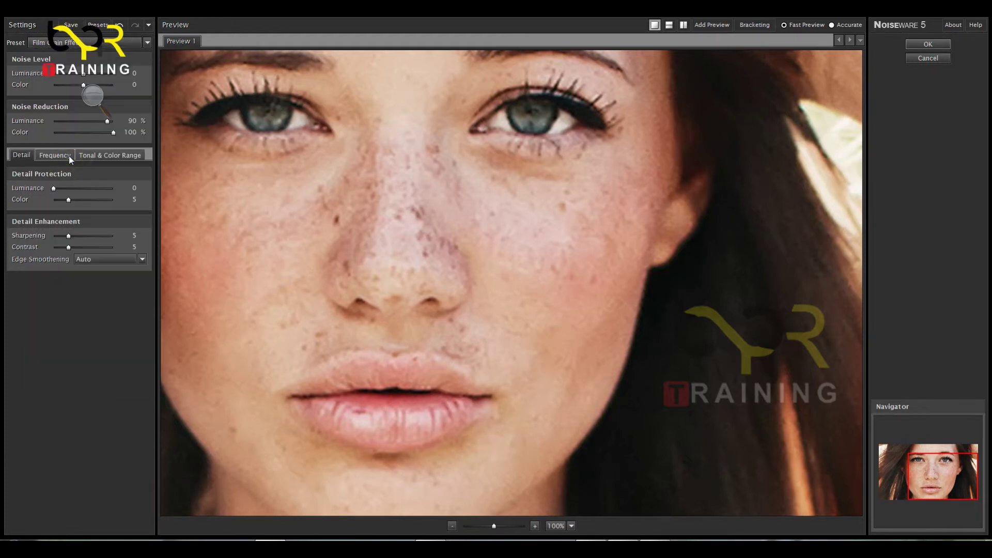
click(52, 44)
click(72, 176)
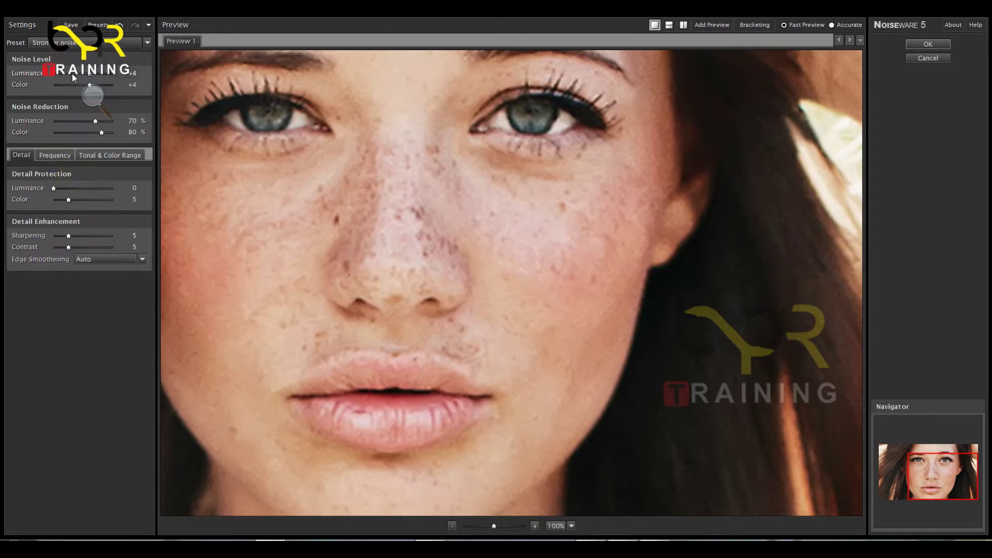
- Choose the Full (stronger noise) preset and adjust it to +20 luminance and color noise levels, sharpening 10 and contrast 9
click(59, 43)
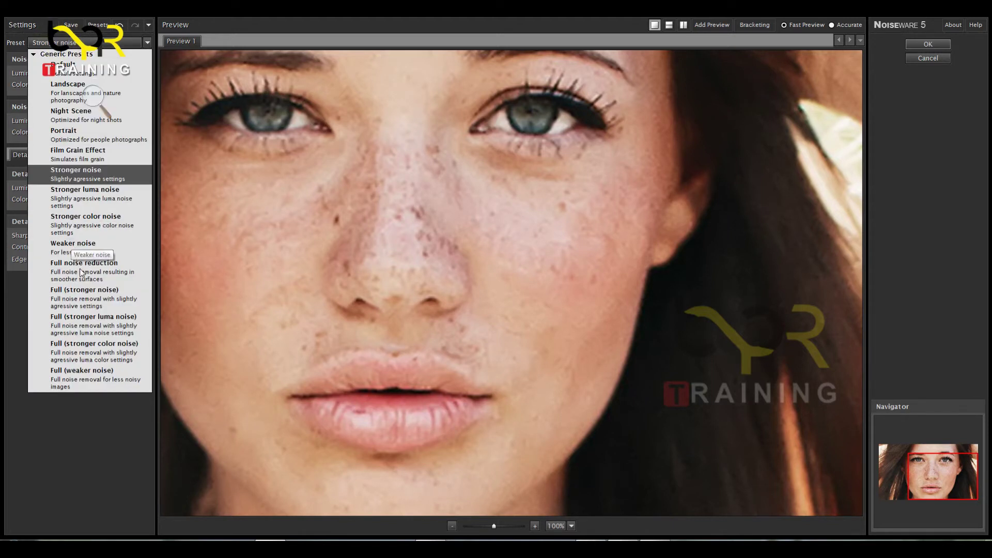
click(94, 299)
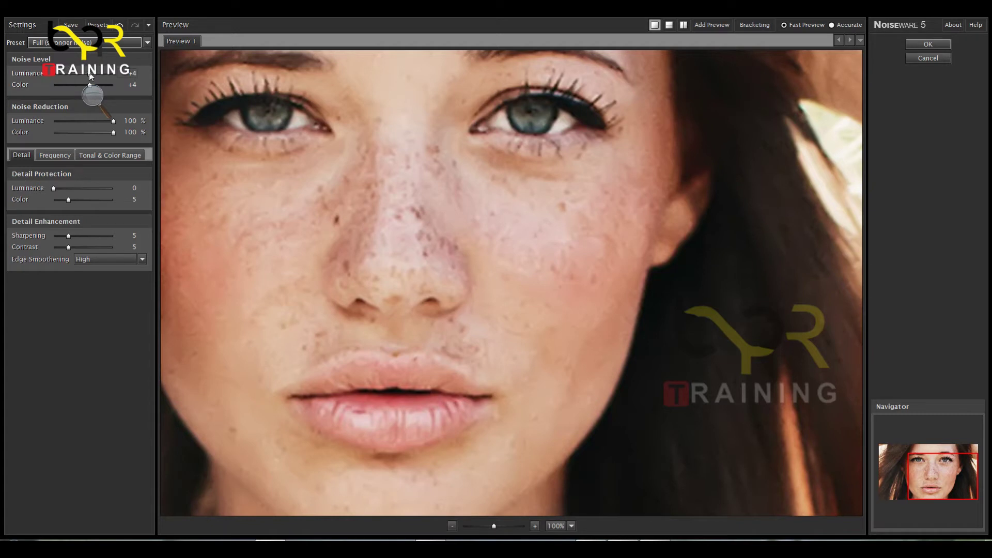
drag(91, 76, 114, 75)
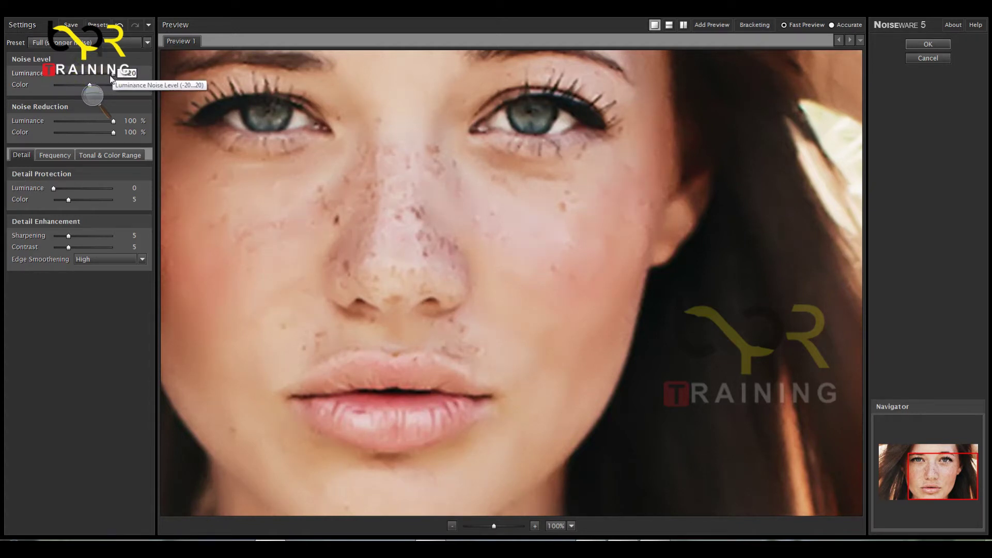
drag(90, 84, 111, 85)
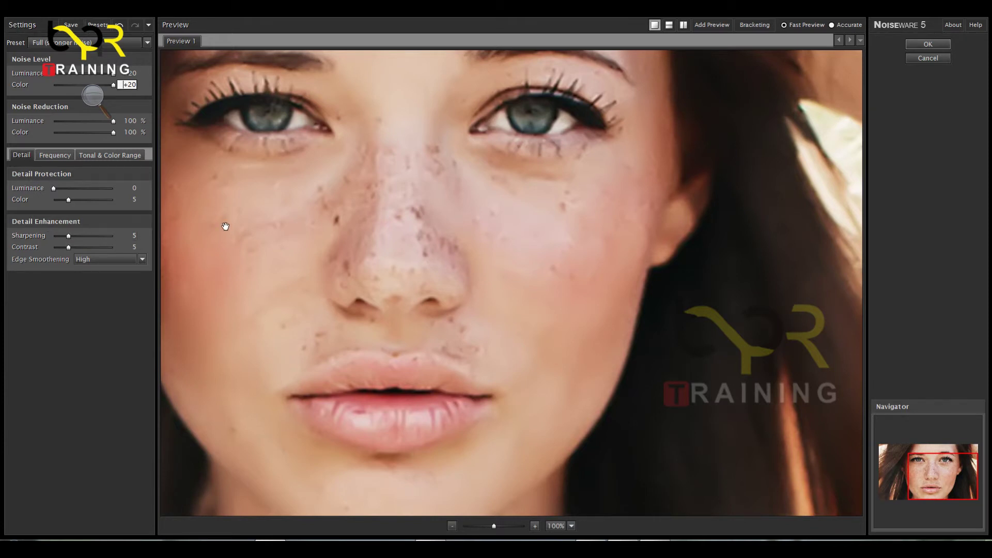
mouse_move(70, 235)
mouse_down()
mouse_move(97, 236)
mouse_move(82, 235)
mouse_move(80, 247)
mouse_up()
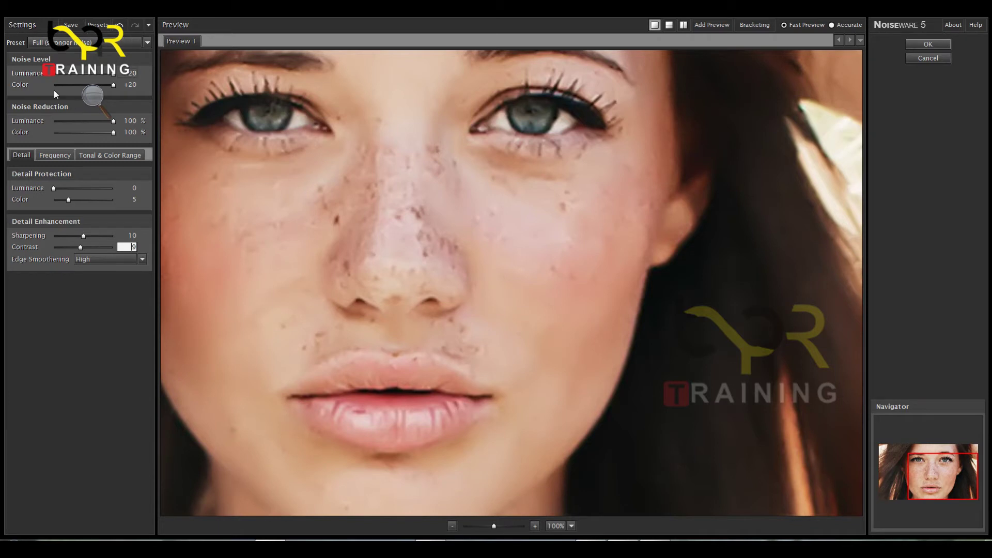
- Set the frequency noise levels to +13 for high, +20 for mid, +18 for low and +20 for very low
click(52, 157)
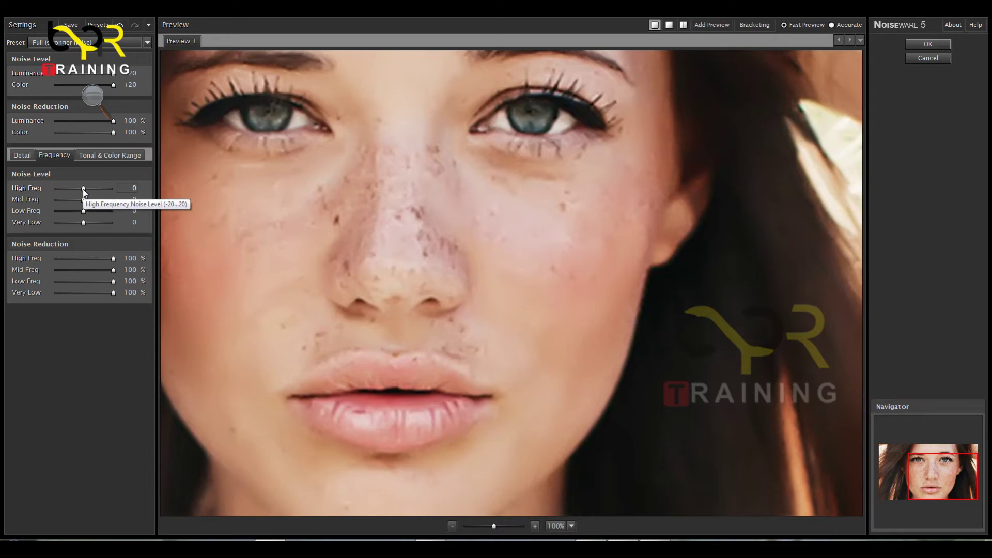
drag(83, 188, 103, 189)
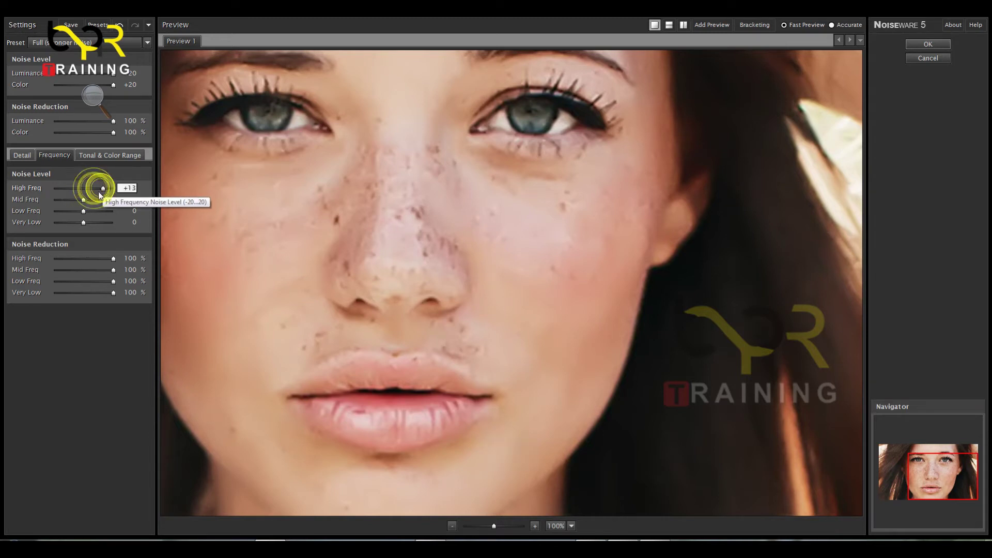
click(61, 211)
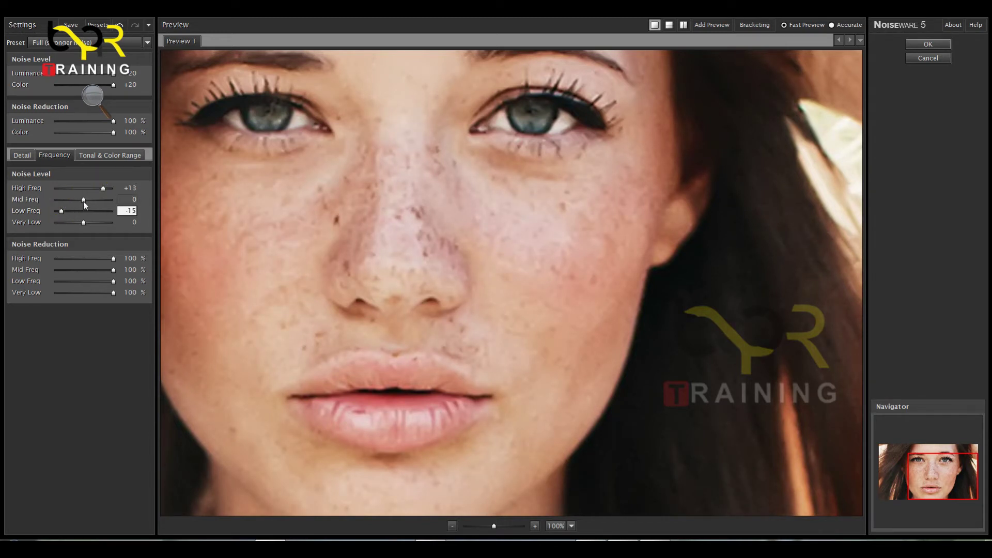
drag(99, 216, 107, 220)
click(97, 224)
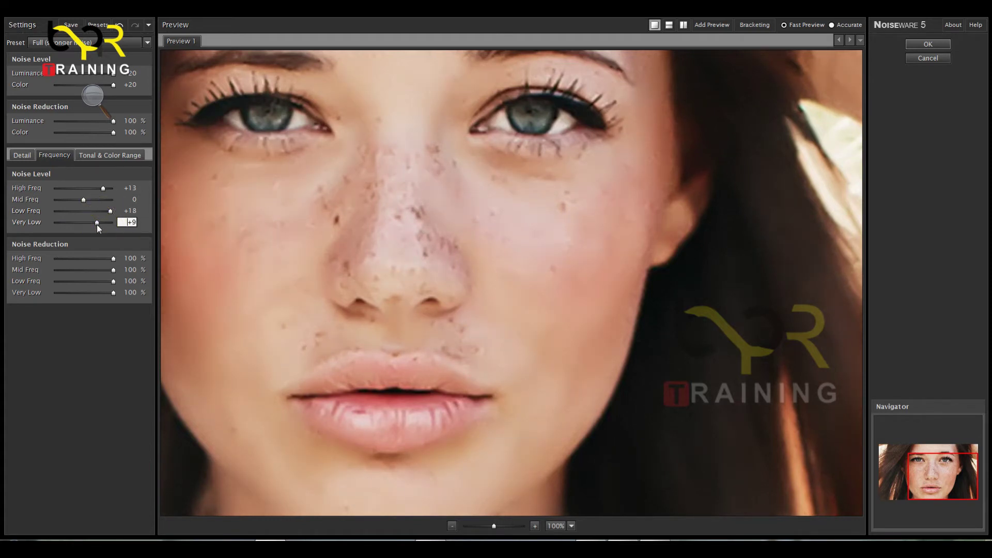
drag(93, 221, 134, 201)
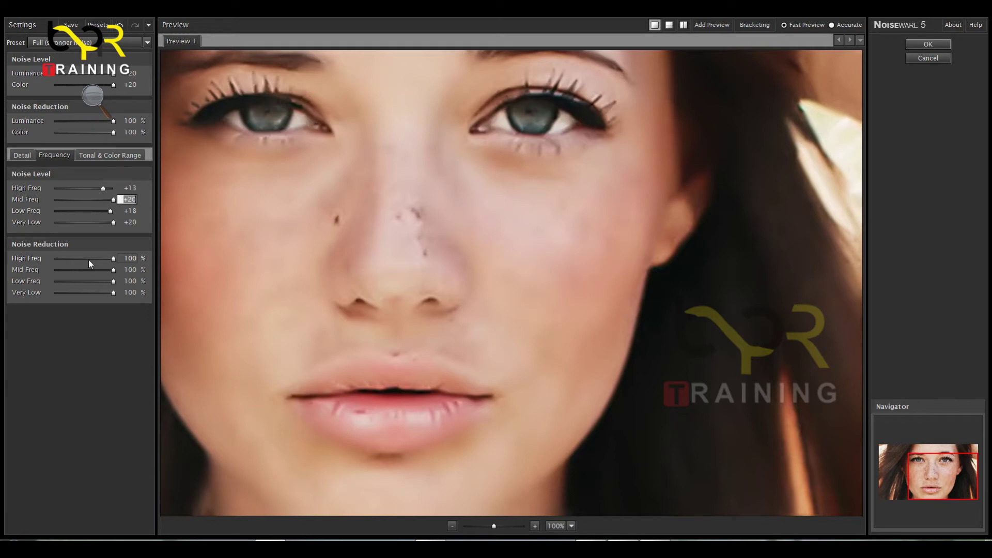
- Set the tonal range noise level to -4 for shadows and +13 for midtones, and compare the preview with the original
click(100, 156)
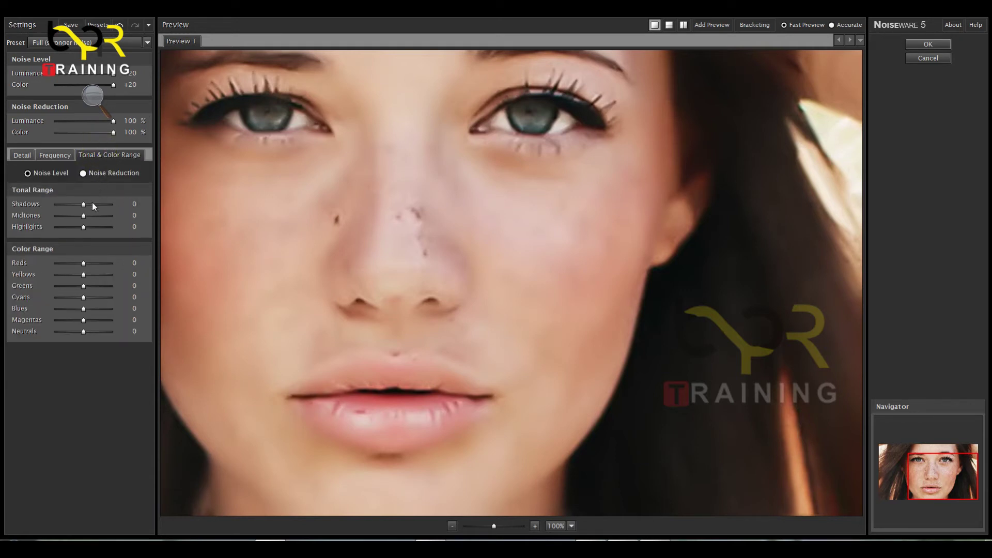
mouse_move(93, 205)
mouse_down()
mouse_move(107, 205)
mouse_move(62, 216)
mouse_move(102, 216)
mouse_up()
drag(267, 111, 398, 157)
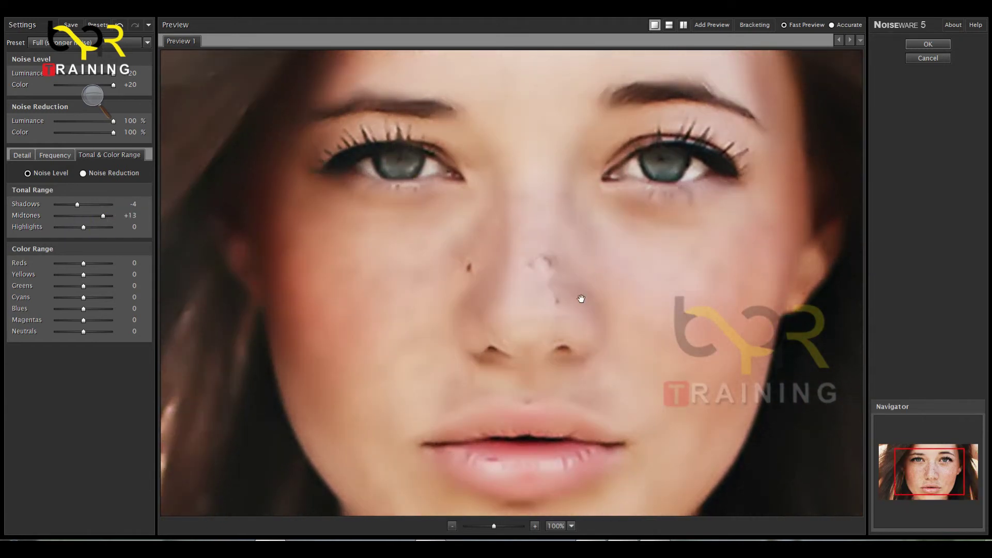
click(540, 285)
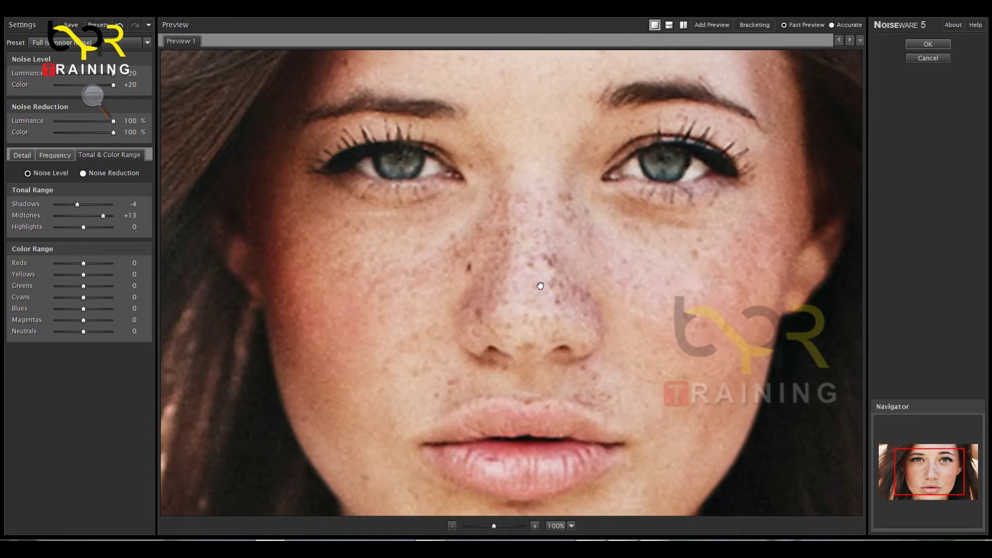
drag(540, 285, 522, 264)
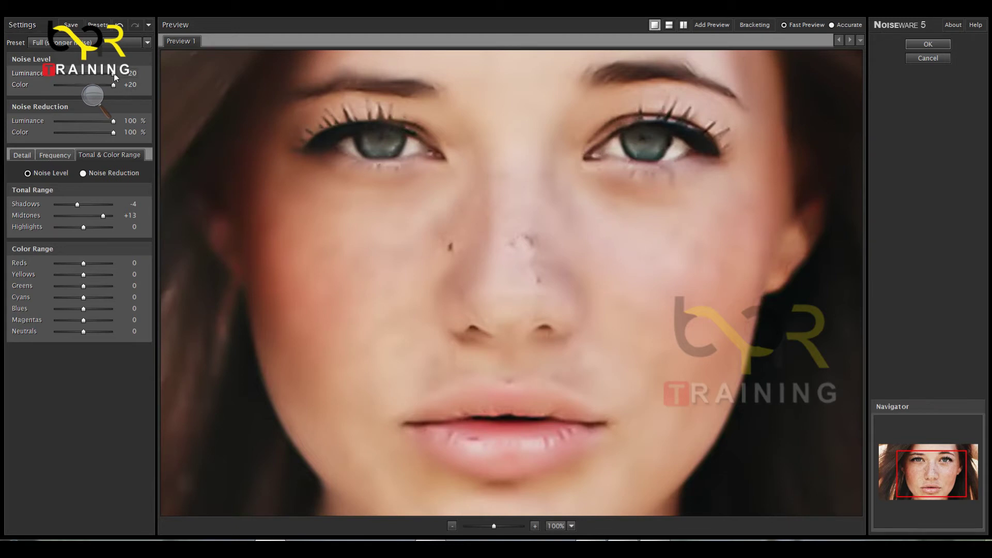
- Reduce the overall luminance noise level to +9 and apply the Noiseware filter to the portrait
drag(113, 73, 97, 73)
scroll(631, 192, up, 1)
scroll(635, 203, down, 2)
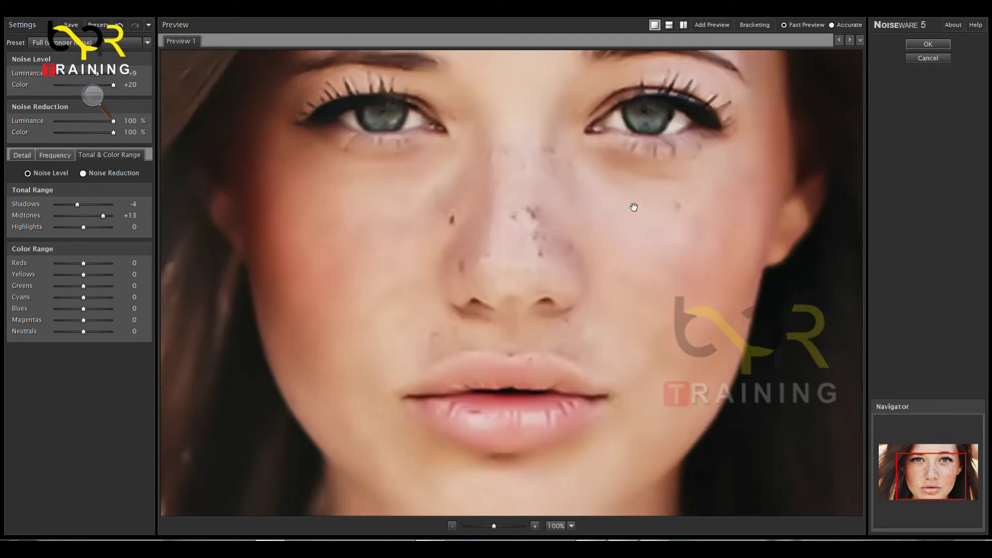
scroll(634, 196, down, 2)
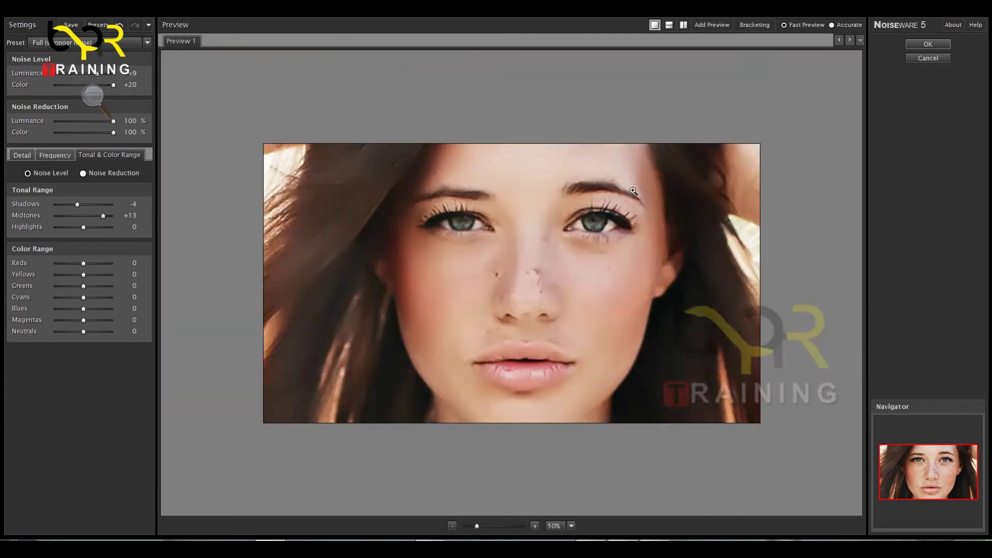
scroll(633, 193, up, 1)
click(928, 45)
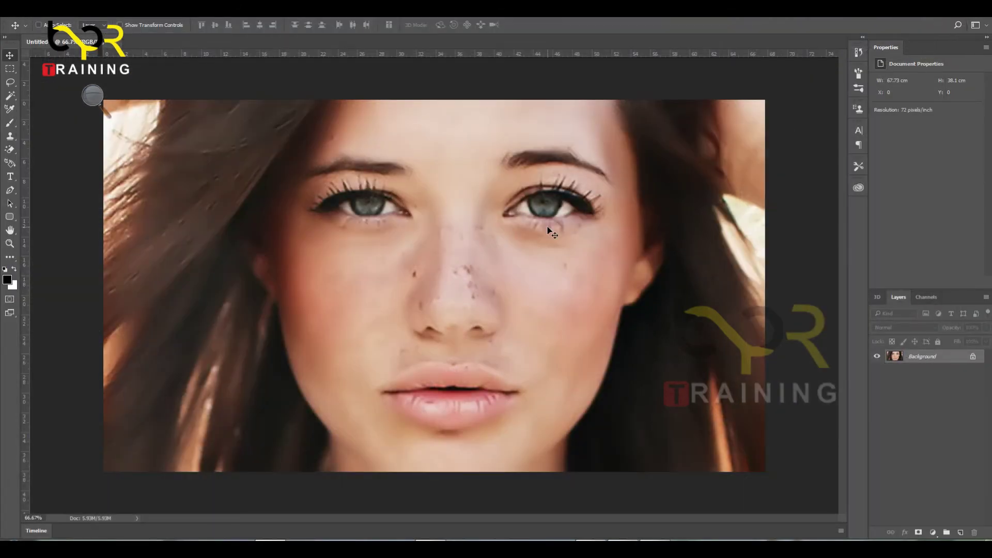
- Compare the portrait before and after the noise reduction by repeatedly undoing and restoring the filter
key(ctrl+minus)
key(ctrl+minus)
key(ctrl+minus)
key(ctrl+plus)
key(ctrl+plus)
key(ctrl+plus)
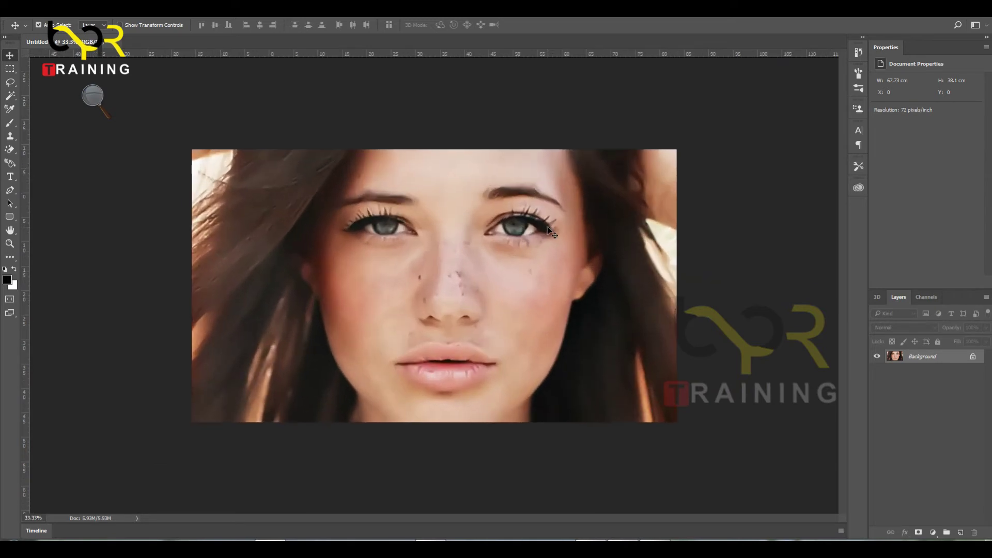
key(ctrl+z)
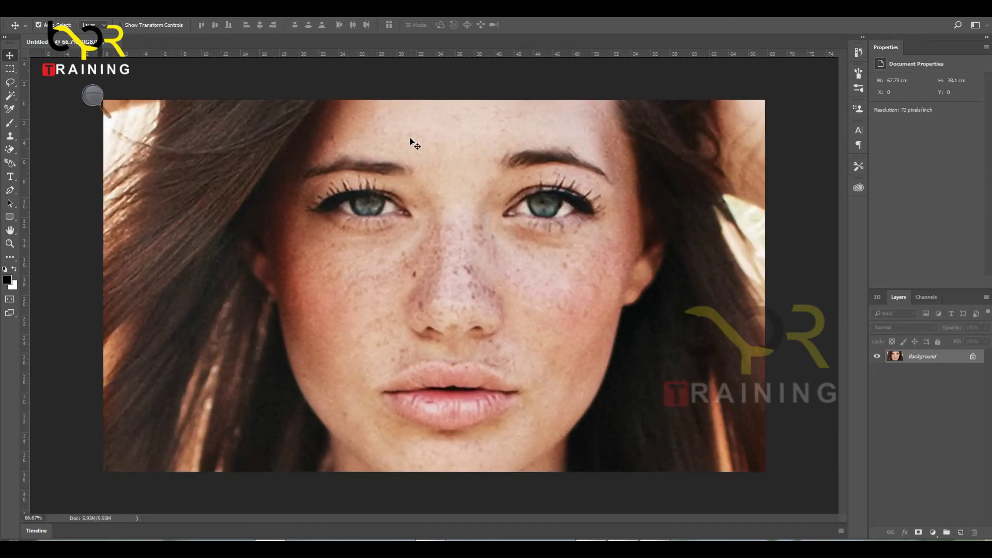
key(ctrl+z)
key(ctrl+z)
key(ctrl+z)
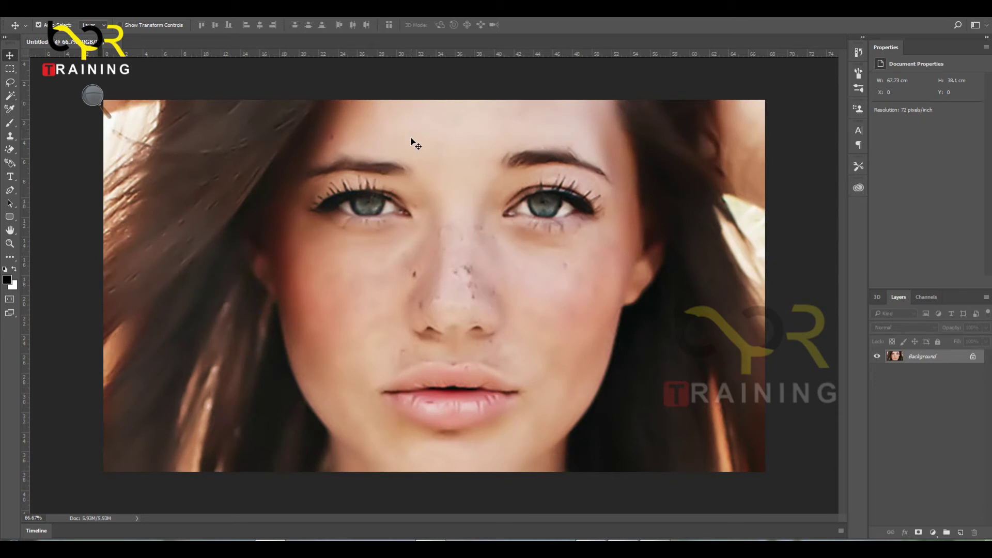
key(ctrl+z)
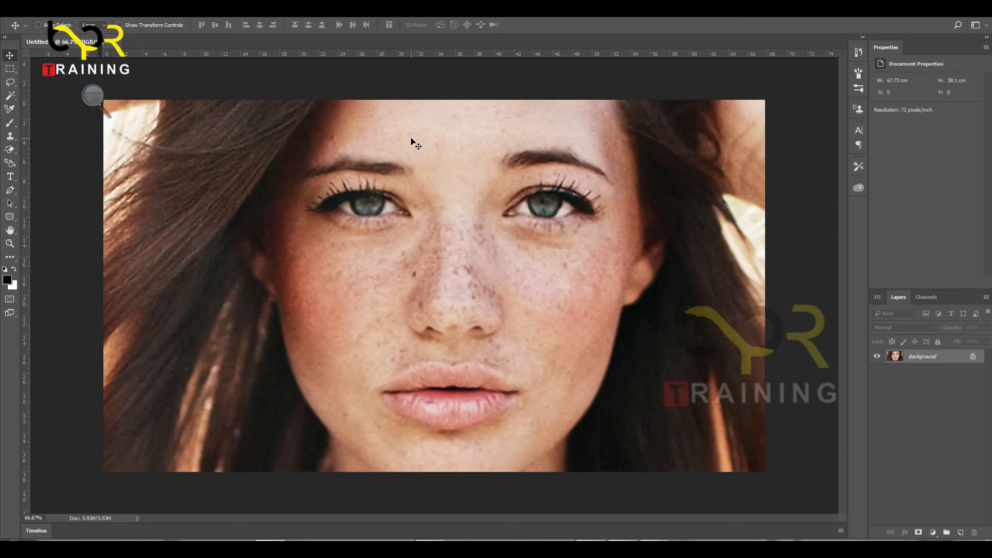
key(ctrl+z)
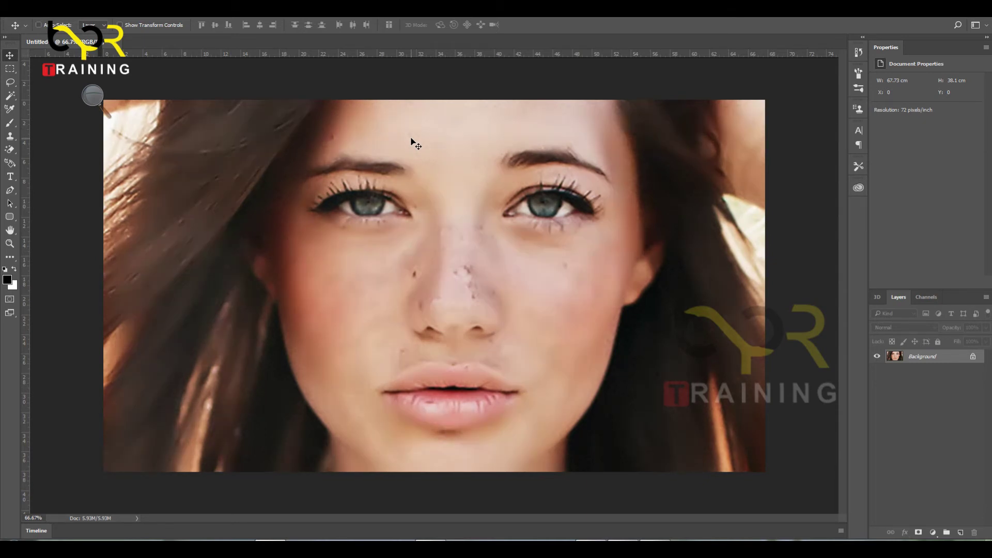
- Get the Clone Stamp tool ready with an enlarged brush for retouching the leftover spots around the nose at 100% zoom
key(ctrl+space)
click(412, 257)
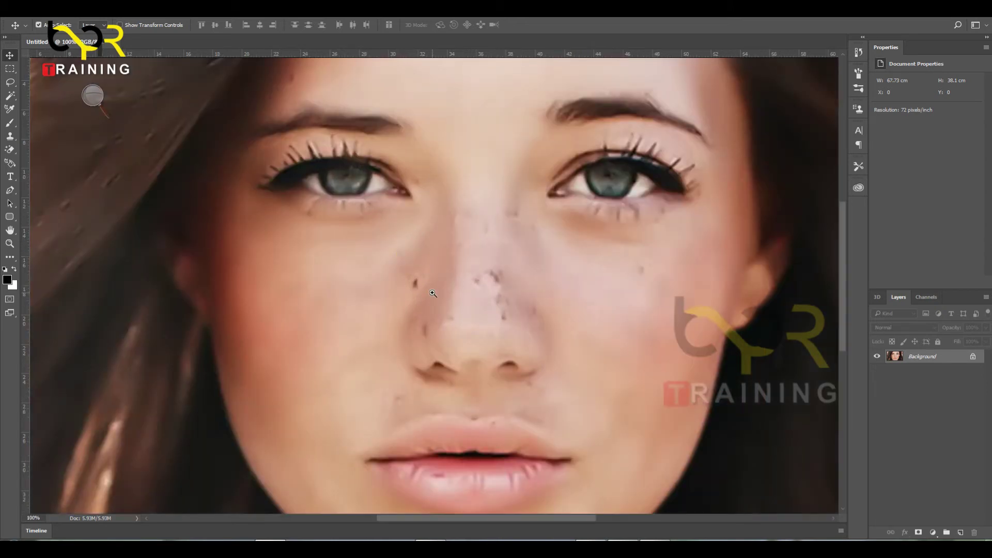
click(433, 294)
alt+click(383, 290)
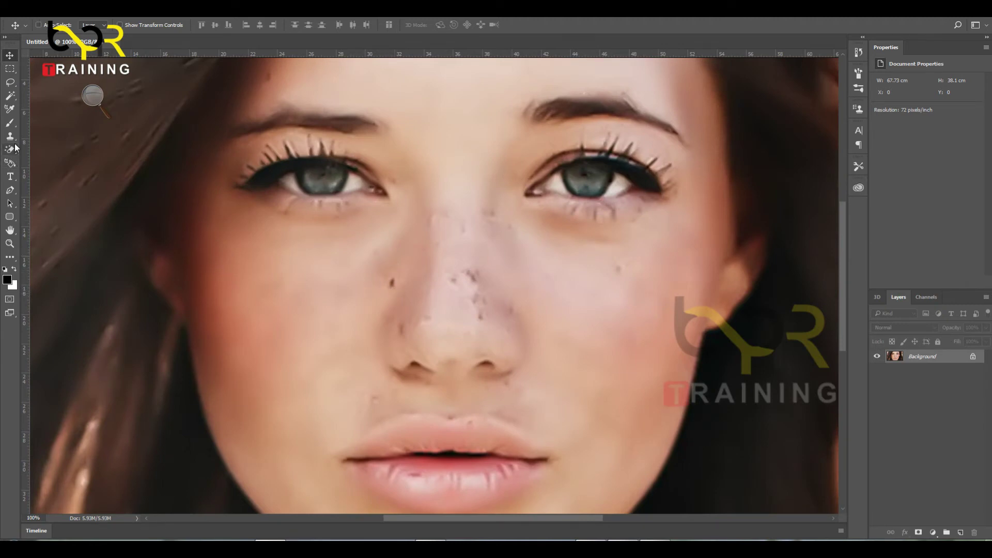
key(l)
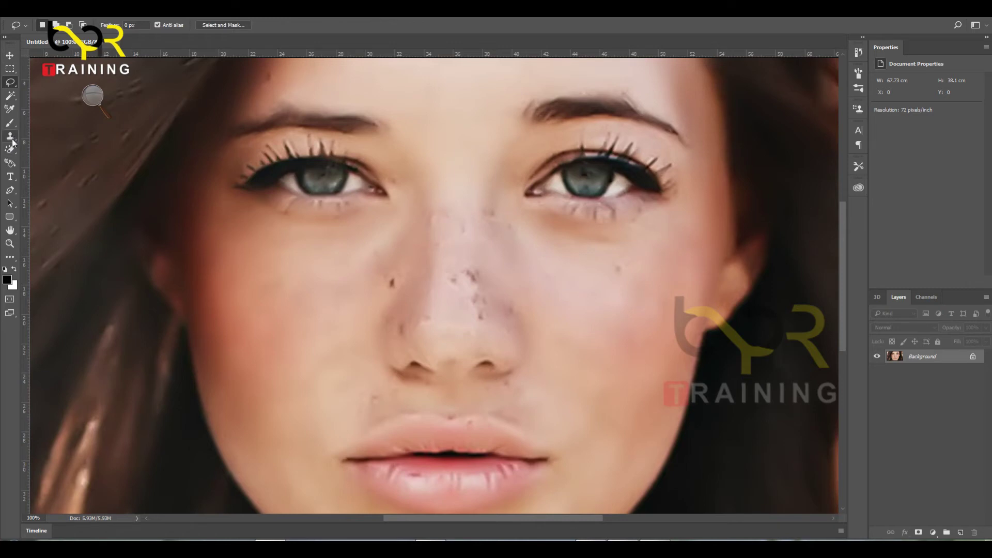
click(12, 137)
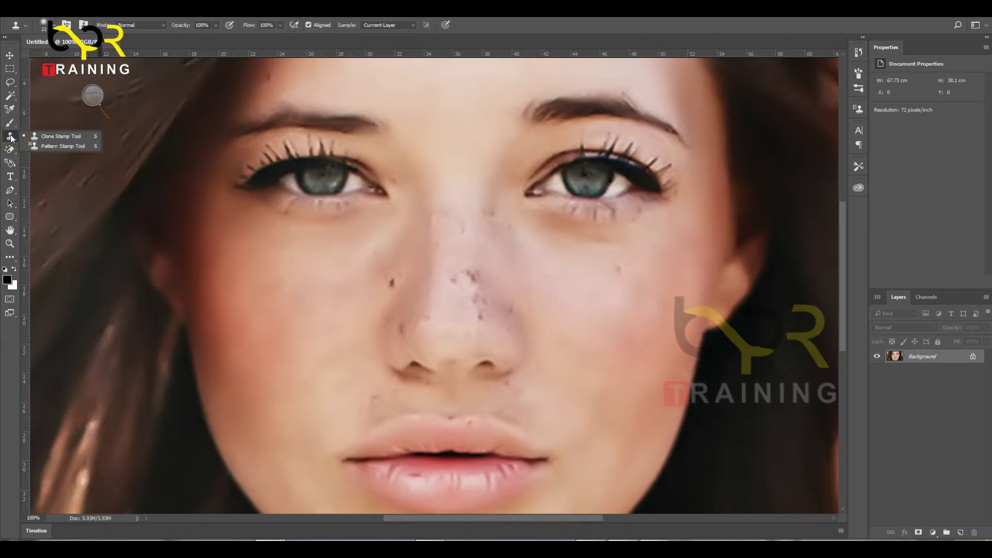
click(33, 138)
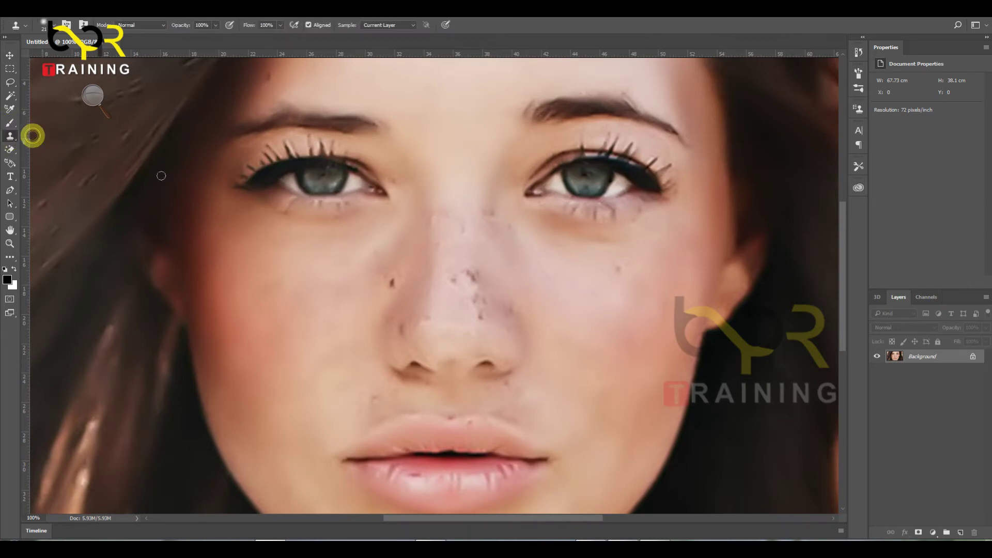
key(bracketright)
key(bracketright)
key(bracketright)
key(bracketright)
key(bracketright)
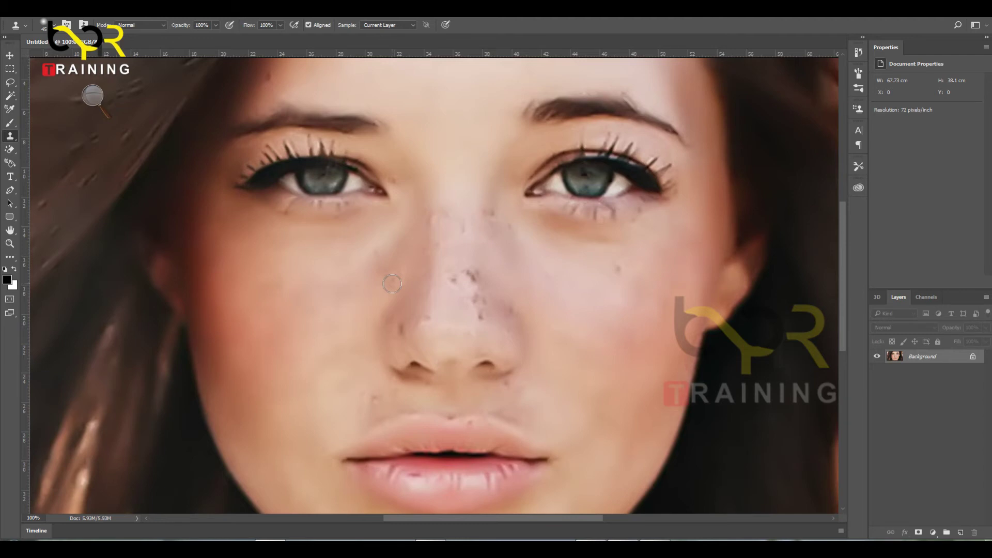
- Redo the cloning over the dark mole beside the nose and clone out the small spot on the right cheek
key(ctrl+z)
click(392, 283)
click(392, 282)
click(391, 282)
click(602, 279)
click(617, 268)
click(547, 269)
- Clone clean skin over the dark spot on the left side of the nose, just above the nostril
drag(538, 284, 499, 299)
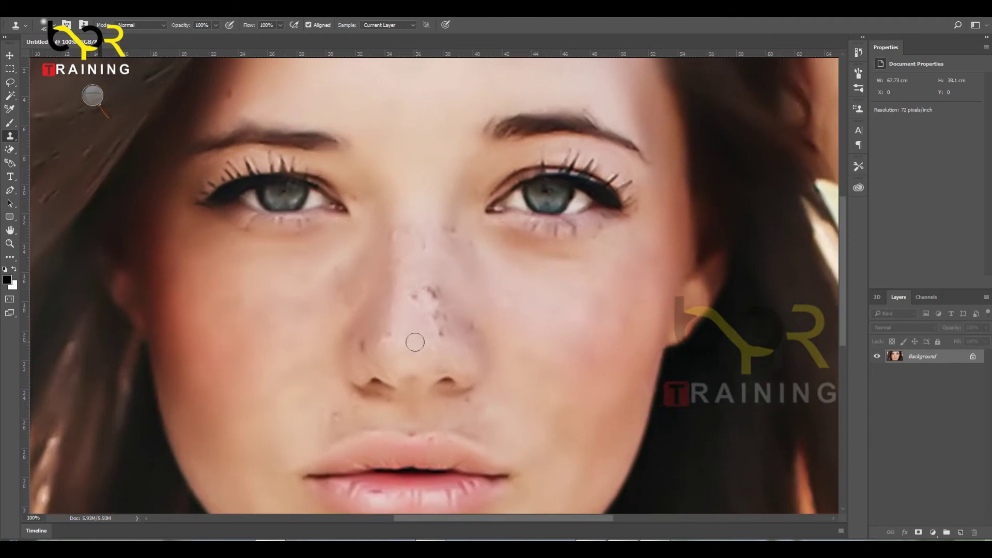
drag(409, 342, 387, 334)
click(387, 321)
click(383, 327)
click(359, 336)
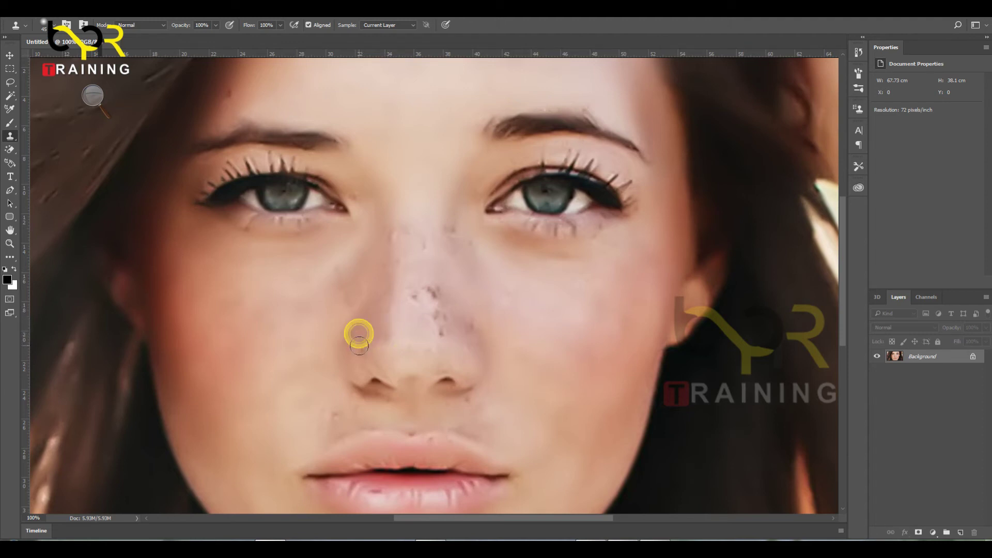
- Clone out the cluster of dark freckles on the middle of the nose and along its right side
click(421, 276)
click(429, 289)
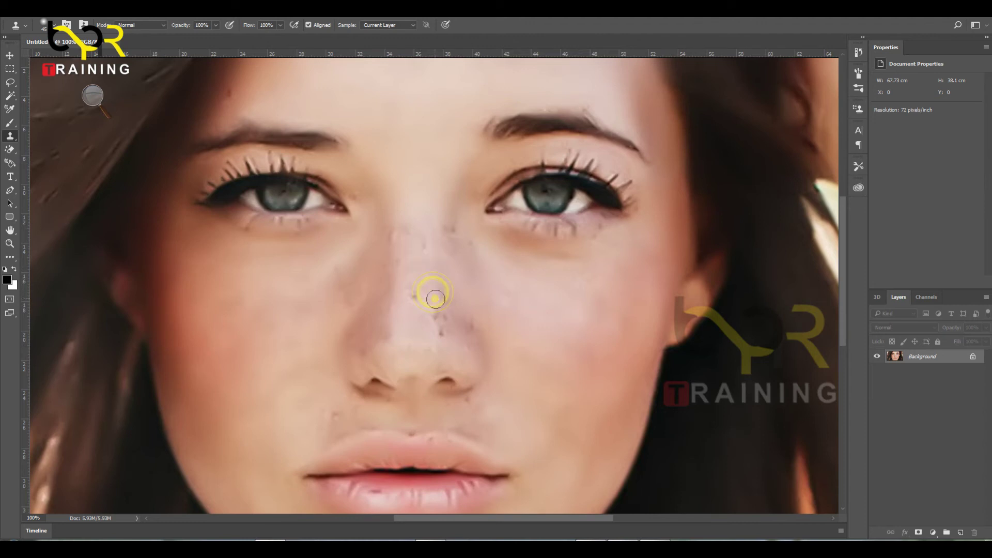
click(420, 289)
click(420, 290)
click(437, 324)
click(439, 295)
click(471, 309)
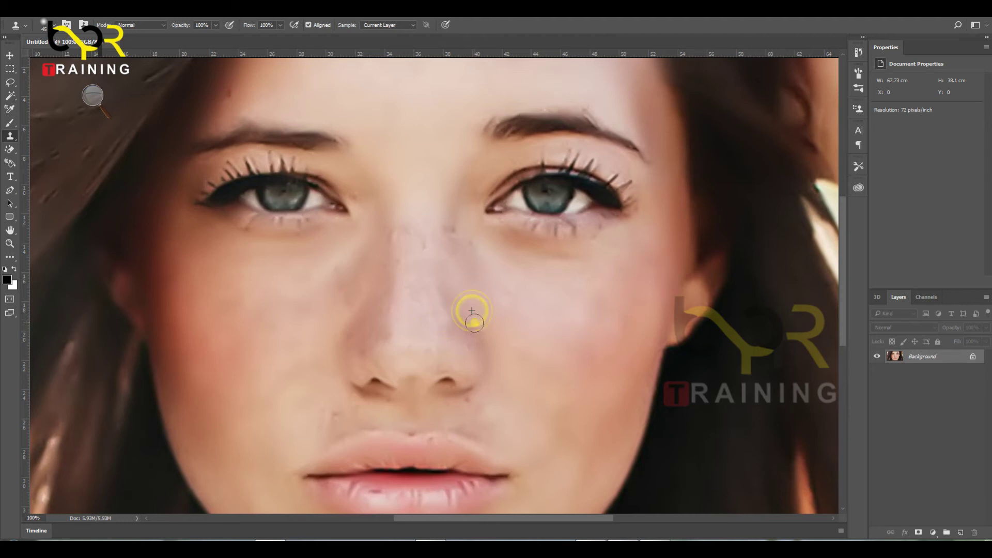
- Clone out the remaining small spots on the upper bridge of the nose between the eyes
click(454, 239)
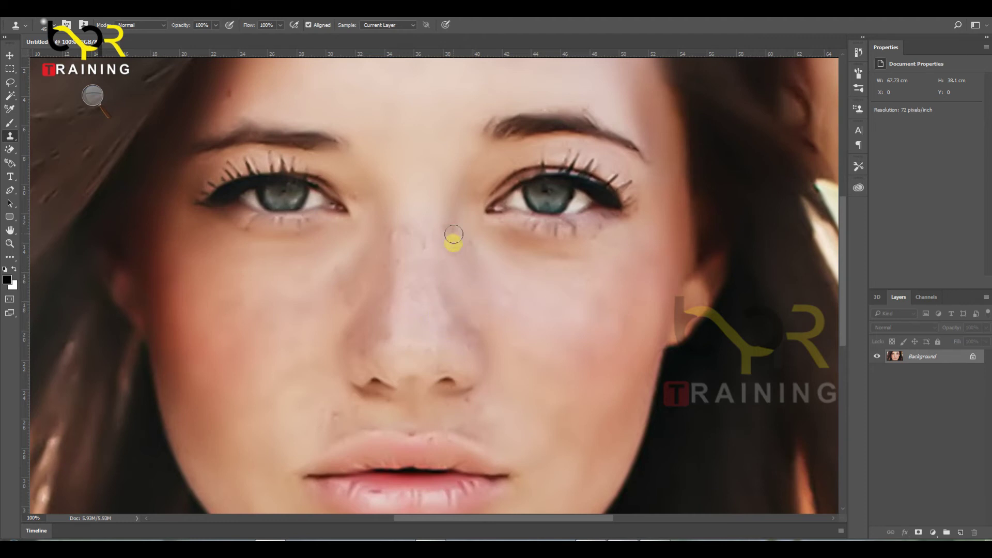
click(428, 239)
click(423, 214)
click(396, 233)
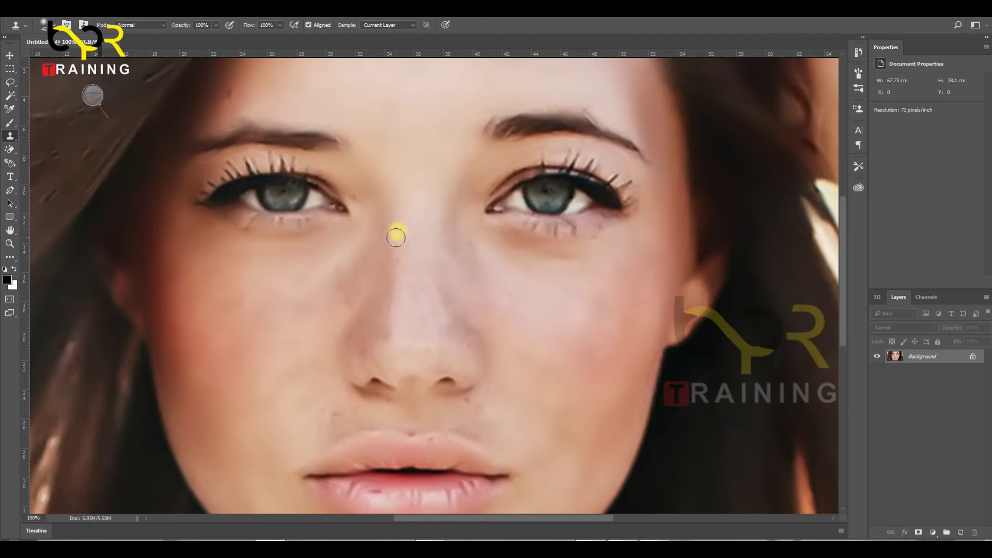
click(414, 280)
drag(420, 303, 491, 262)
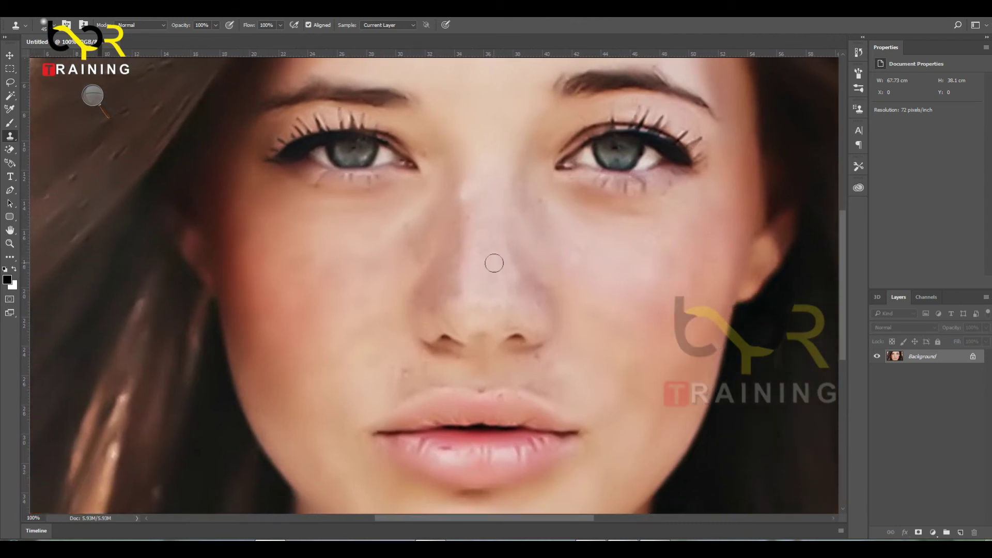
click(11, 163)
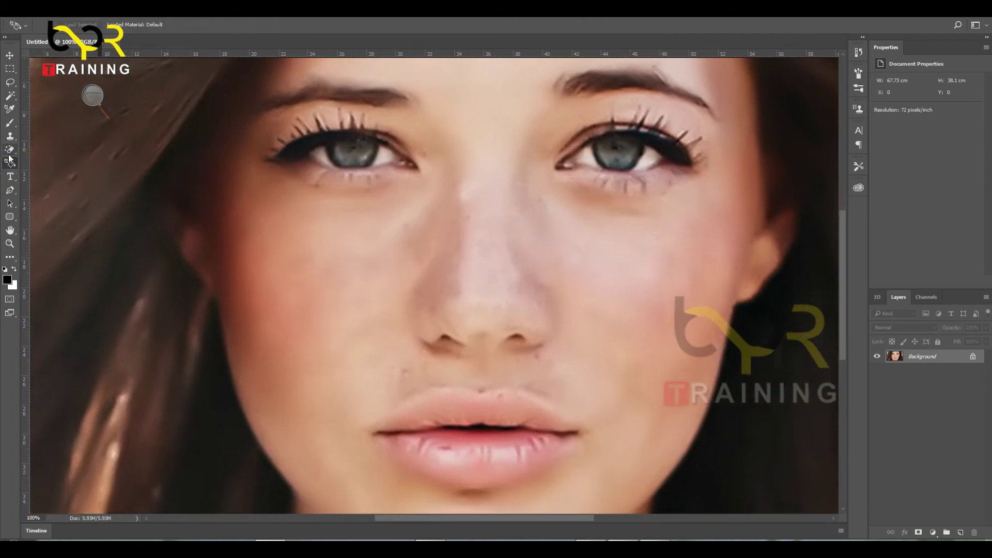
click(8, 149)
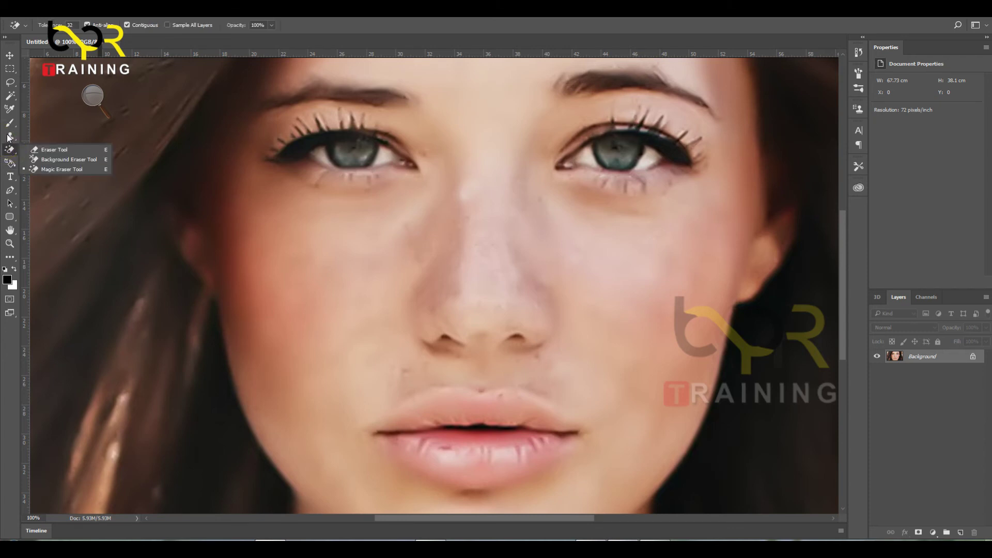
click(10, 135)
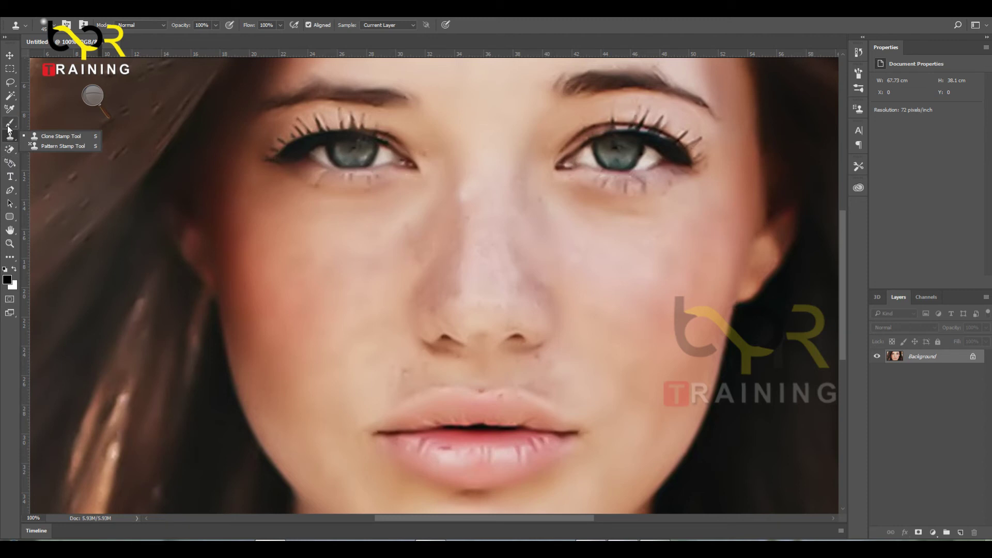
click(11, 123)
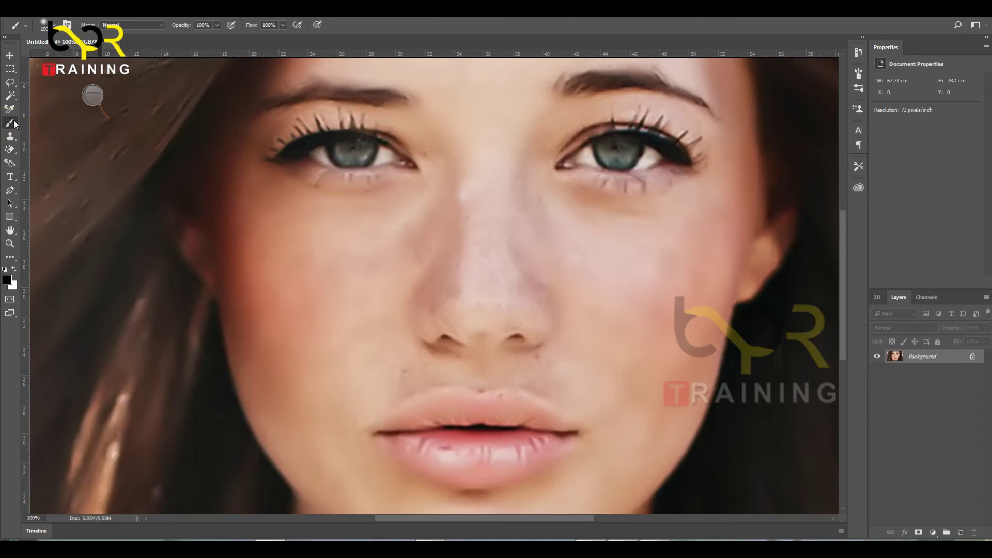
click(10, 136)
- Darken the portrait's midtones with a Curves adjustment on the RGB channel, moving the curve's middle to about input 147, output 132
click(10, 55)
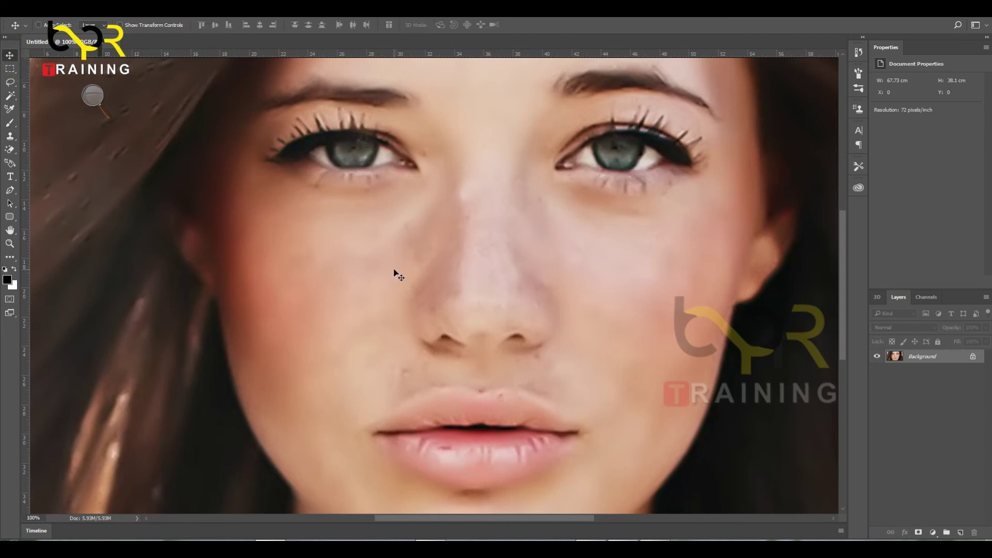
key(ctrl)
key(ctrl+minus)
key(ctrl+minus)
key(ctrl+minus)
key(ctrl+minus)
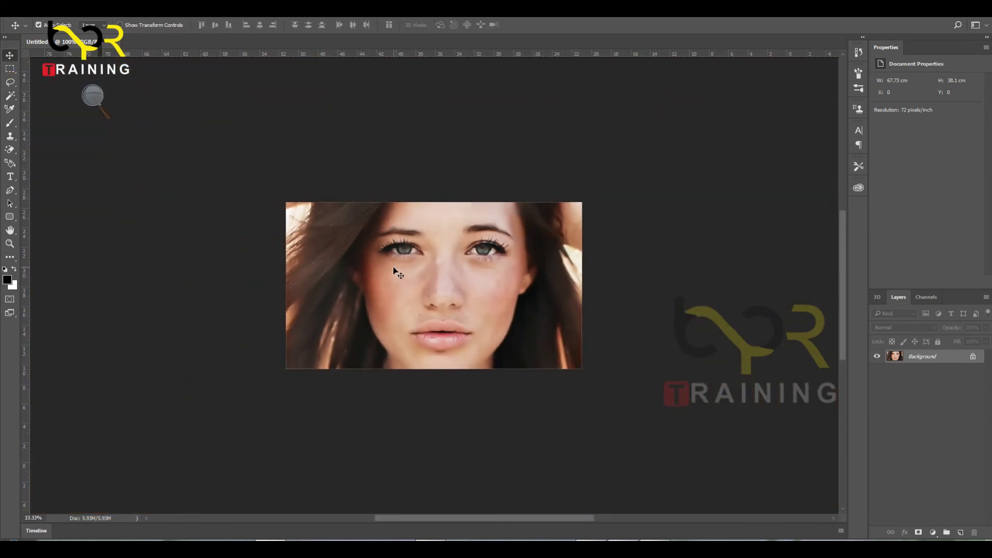
key(ctrl+plus)
key(ctrl+plus)
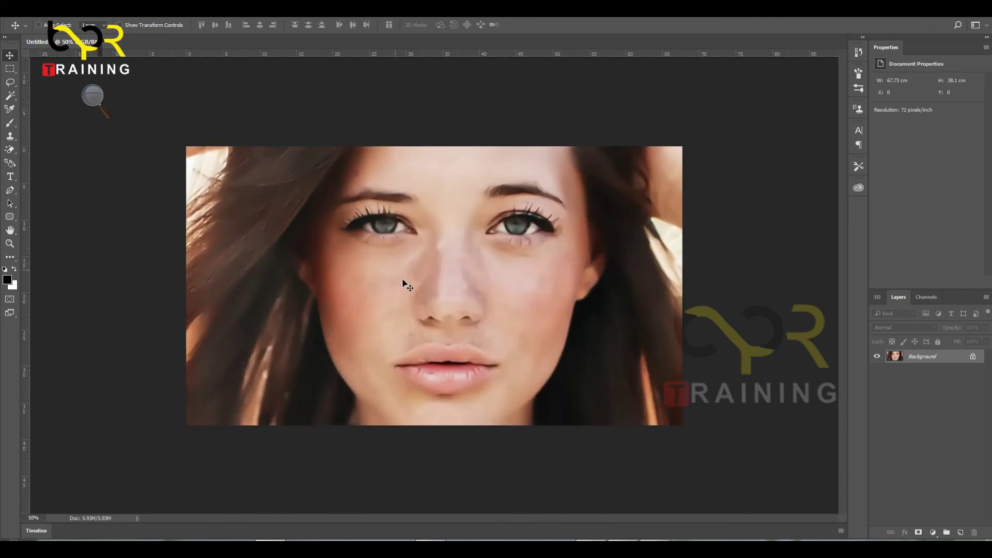
key(ctrl+m)
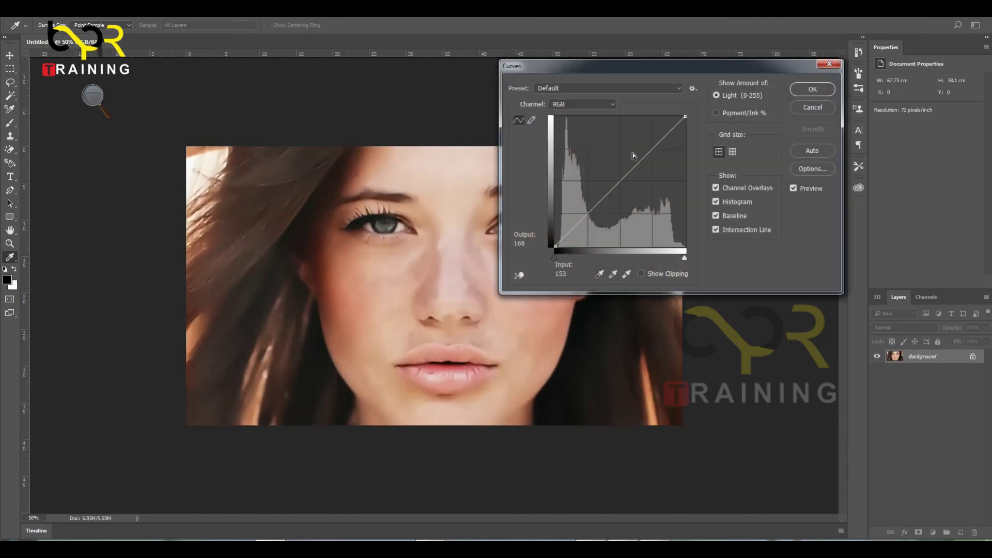
drag(598, 65, 703, 180)
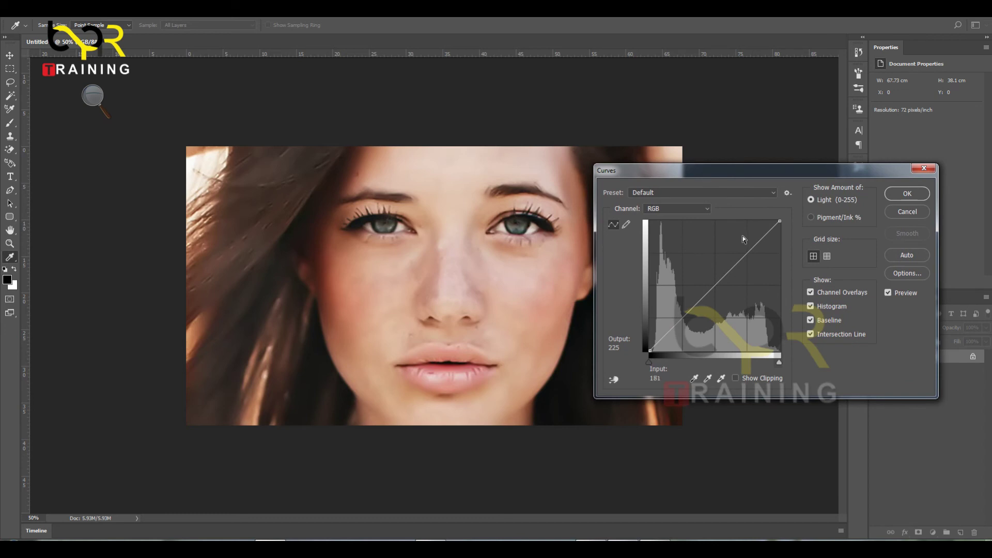
click(719, 282)
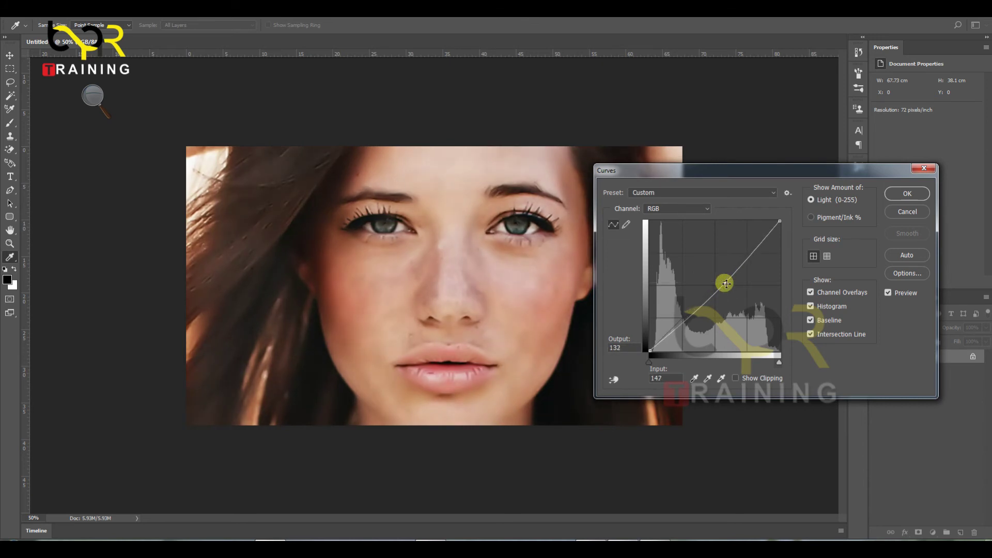
drag(724, 282, 725, 283)
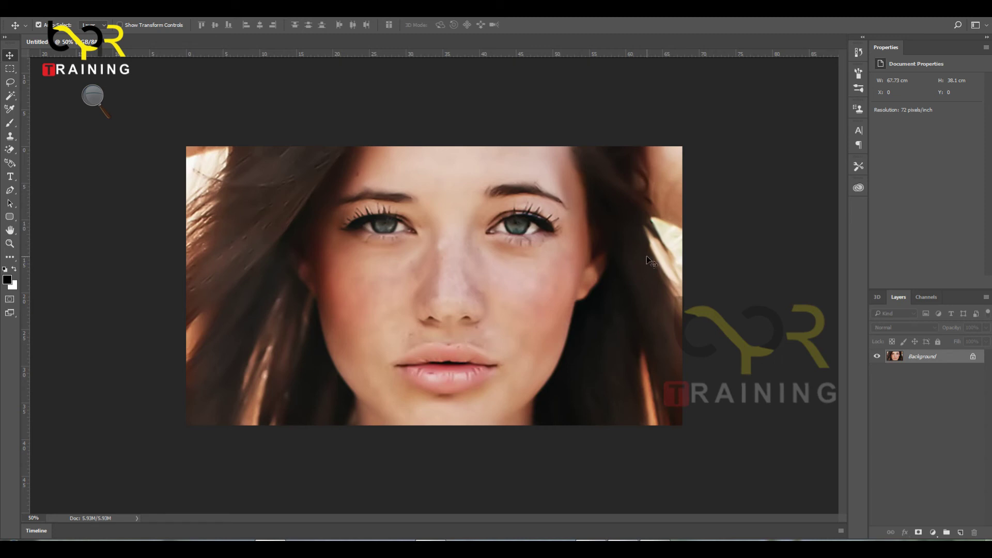
- Apply a Color Balance adjustment to the midtones, shifting them to red +12, green +4 and slightly toward blue
key(ctrl+b)
drag(667, 125, 680, 145)
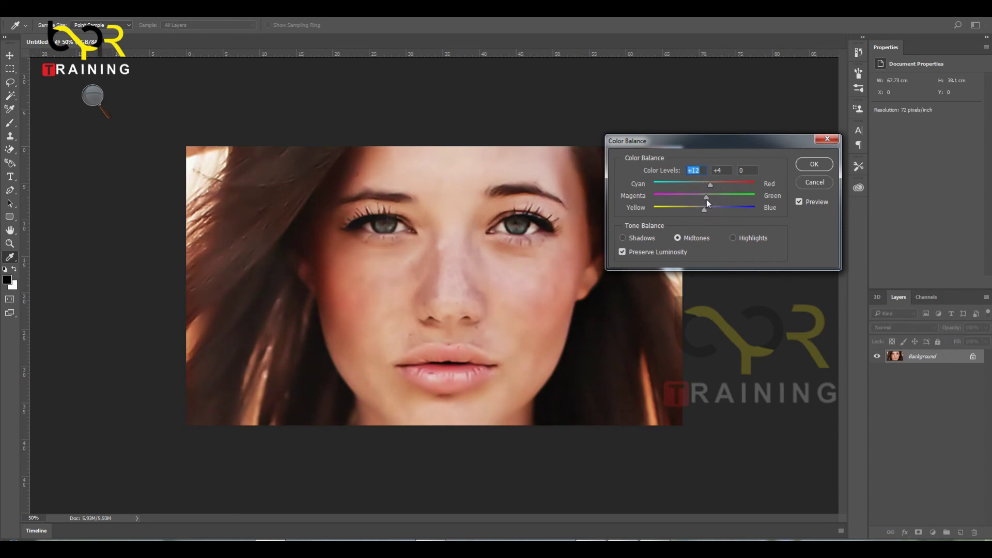
drag(705, 208, 710, 214)
click(814, 164)
key(v)
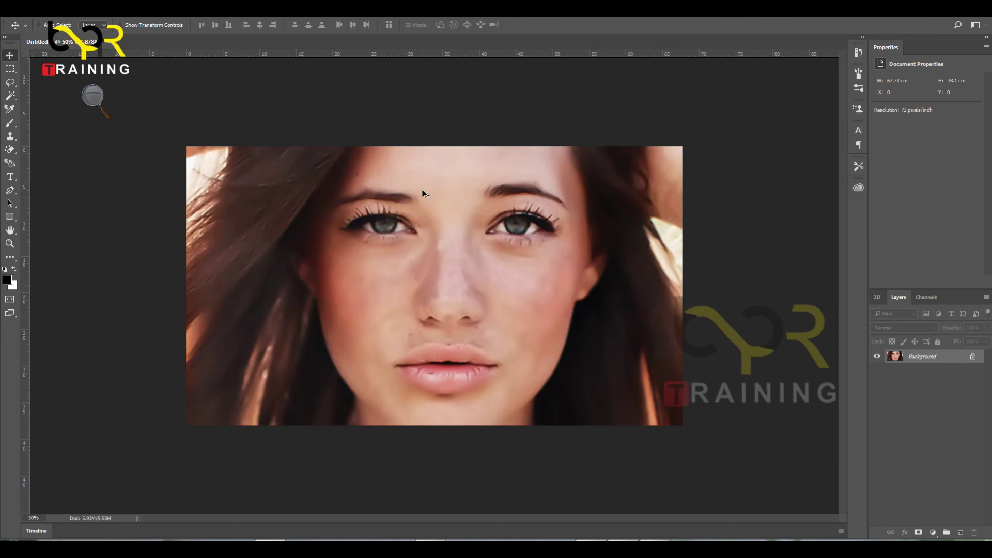
- Apply a Selective Color adjustment to the portrait that sets Black to +8% for the Blacks, using the Relative method
click(151, 11)
key(Escape)
click(64, 10)
mouse_move(83, 34)
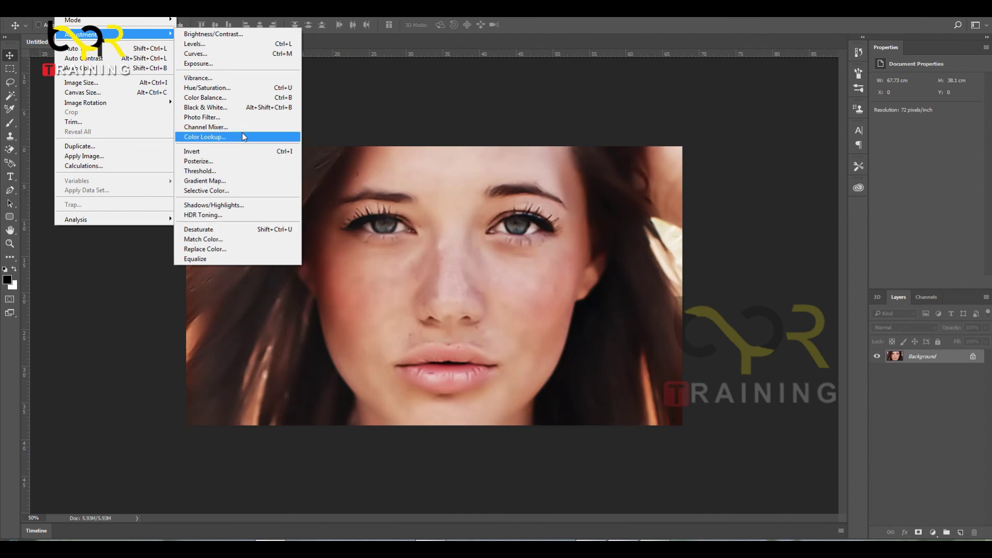
click(256, 191)
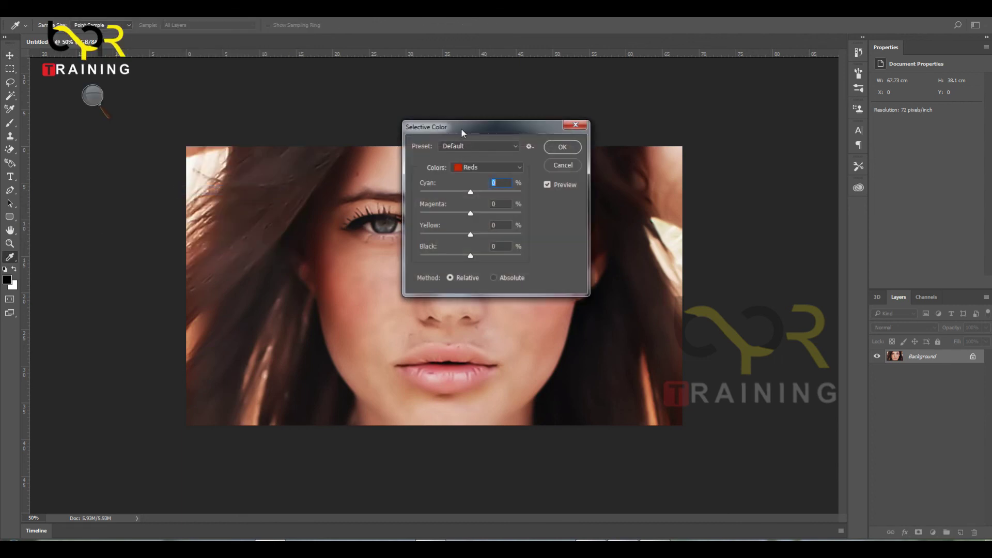
drag(461, 131, 707, 169)
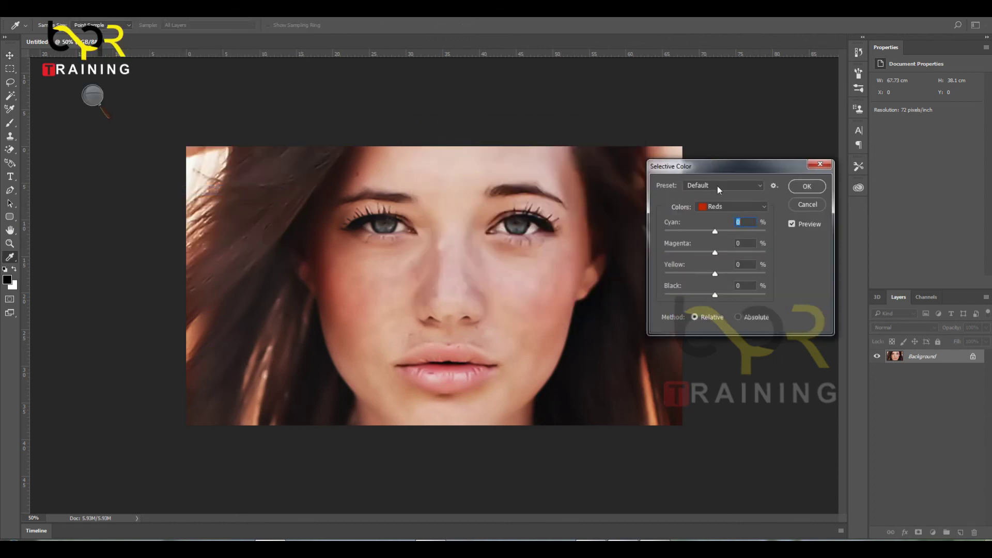
click(717, 186)
click(717, 187)
click(723, 207)
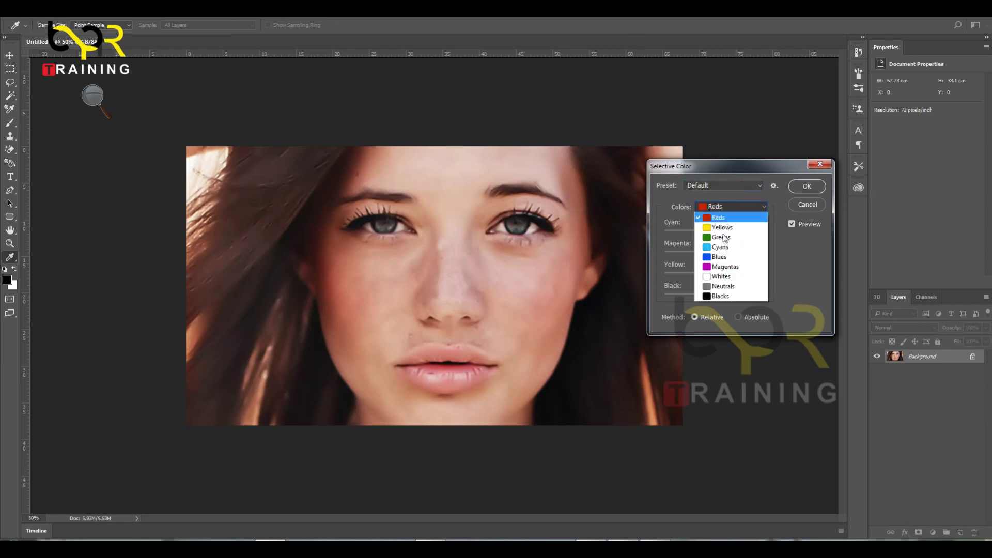
click(727, 298)
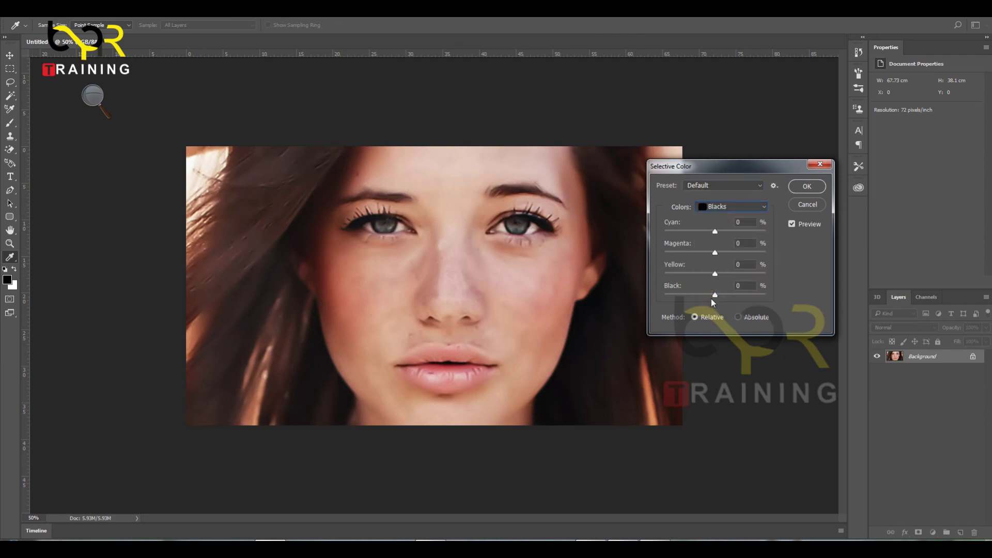
drag(715, 296, 718, 296)
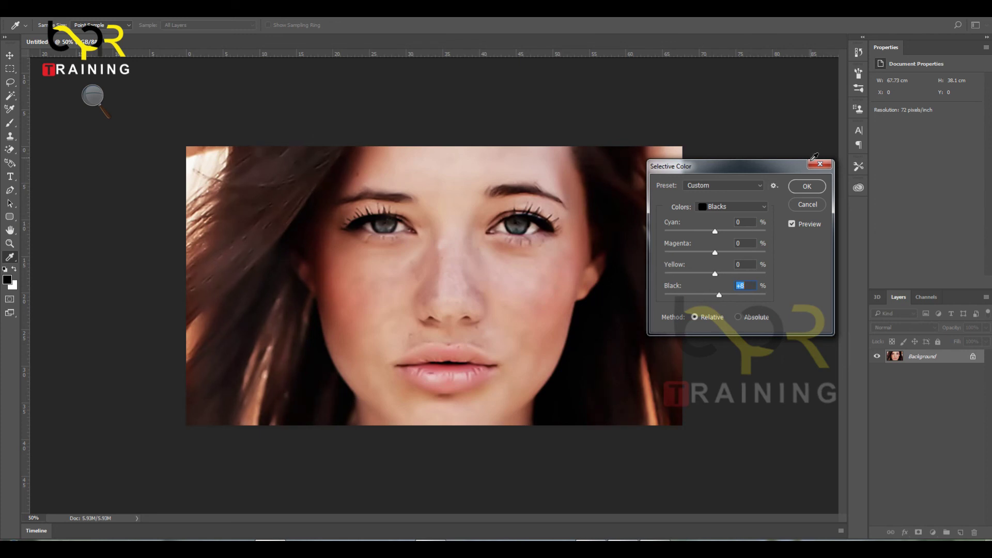
click(807, 186)
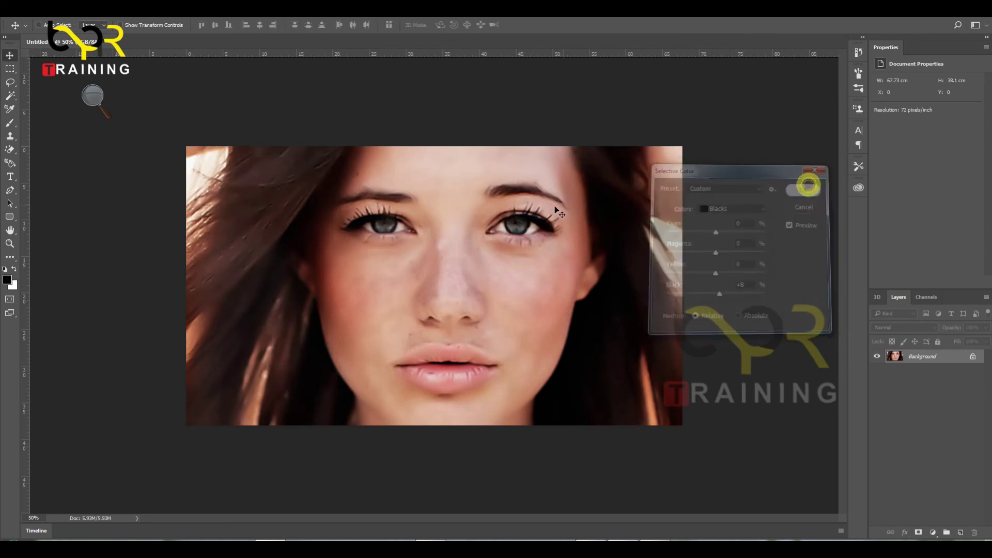
key(ctrl+minus)
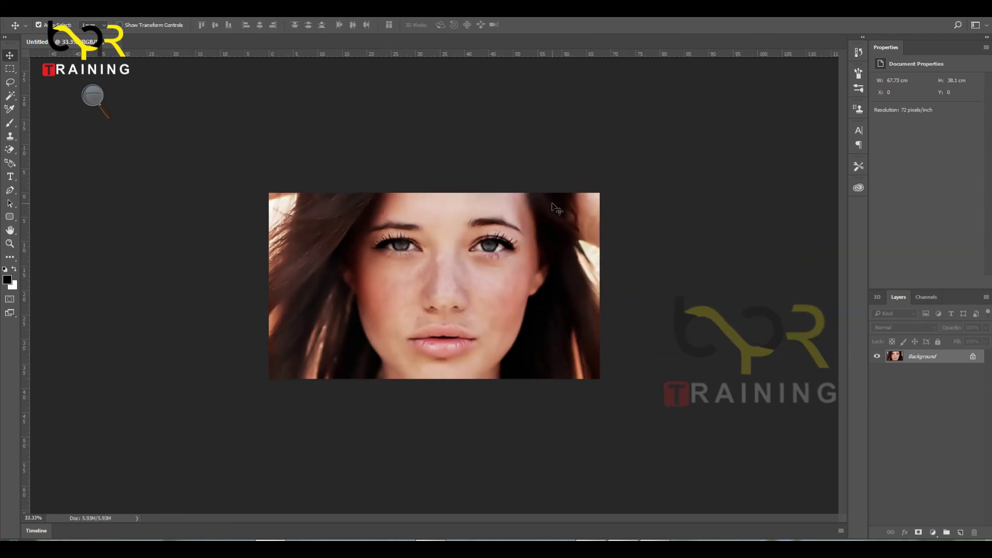
key(ctrl+minus)
key(ctrl+plus)
key(ctrl+plus)
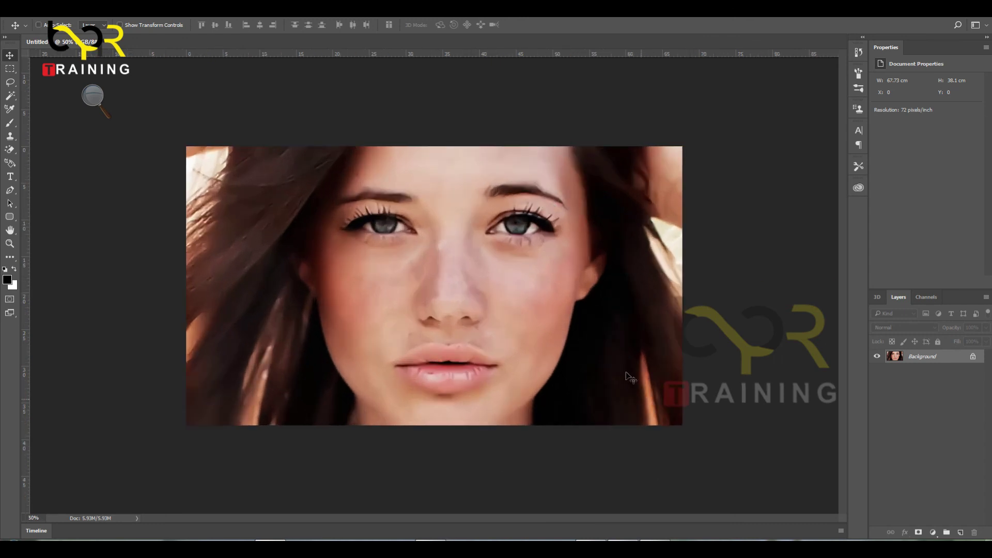
key(ctrl)
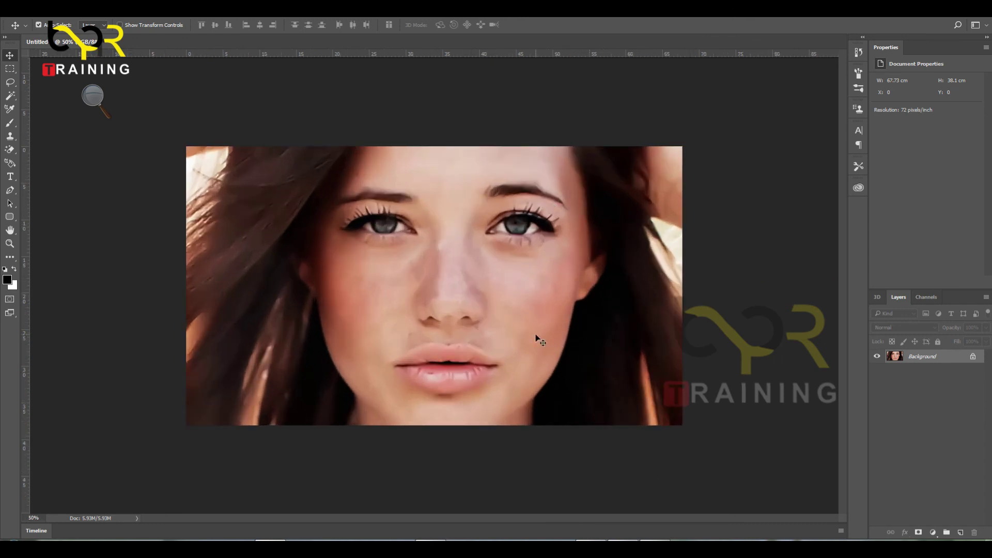